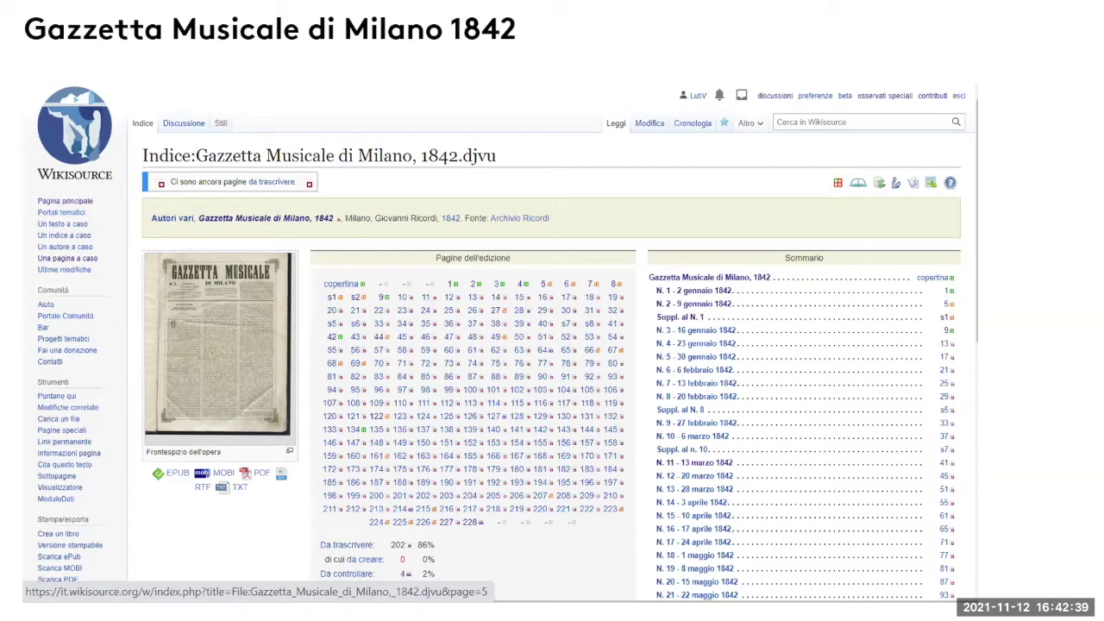
Step: End the slideshow and switch to Chrome to bring up the IndiceComposizioni_Wikidata_Ricordi spreadsheet, with the pattypan spreadsheet also open
key(Right)
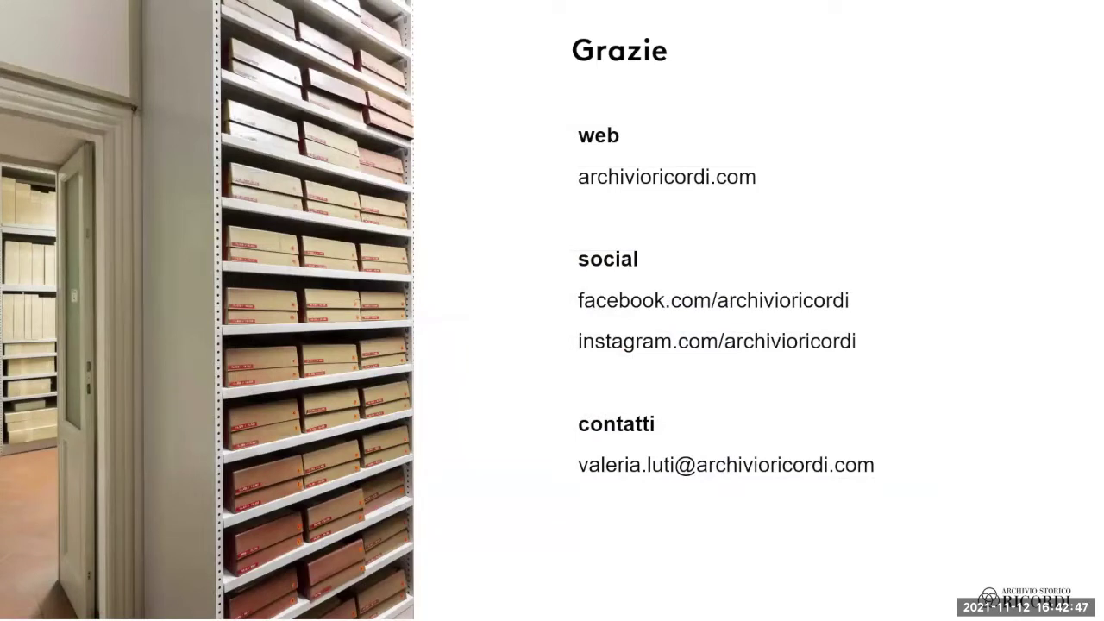
key(Escape)
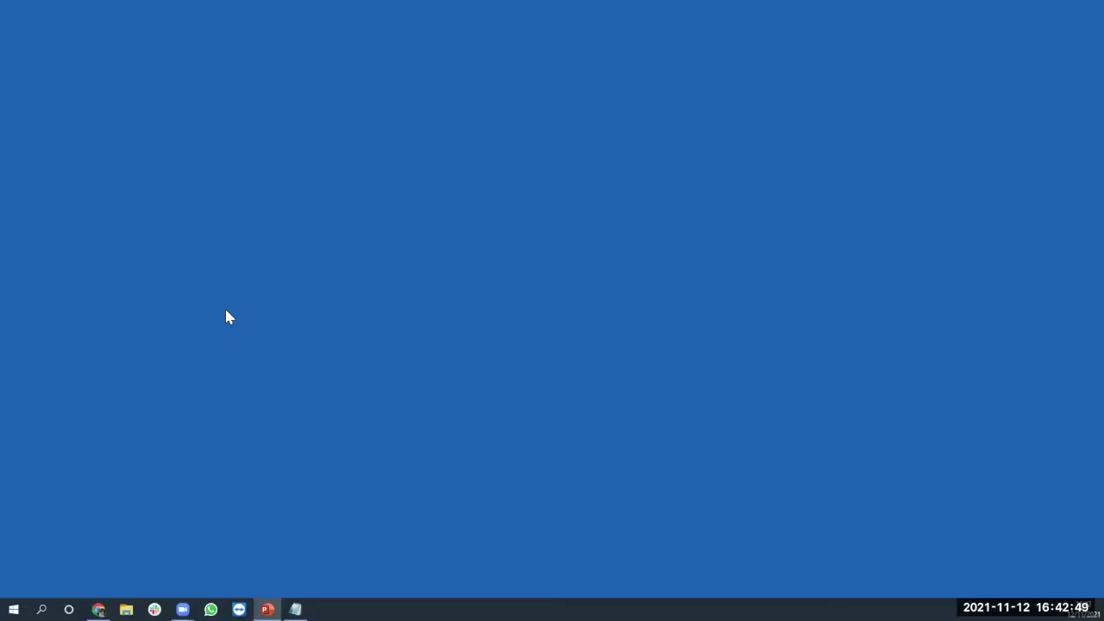
click(98, 610)
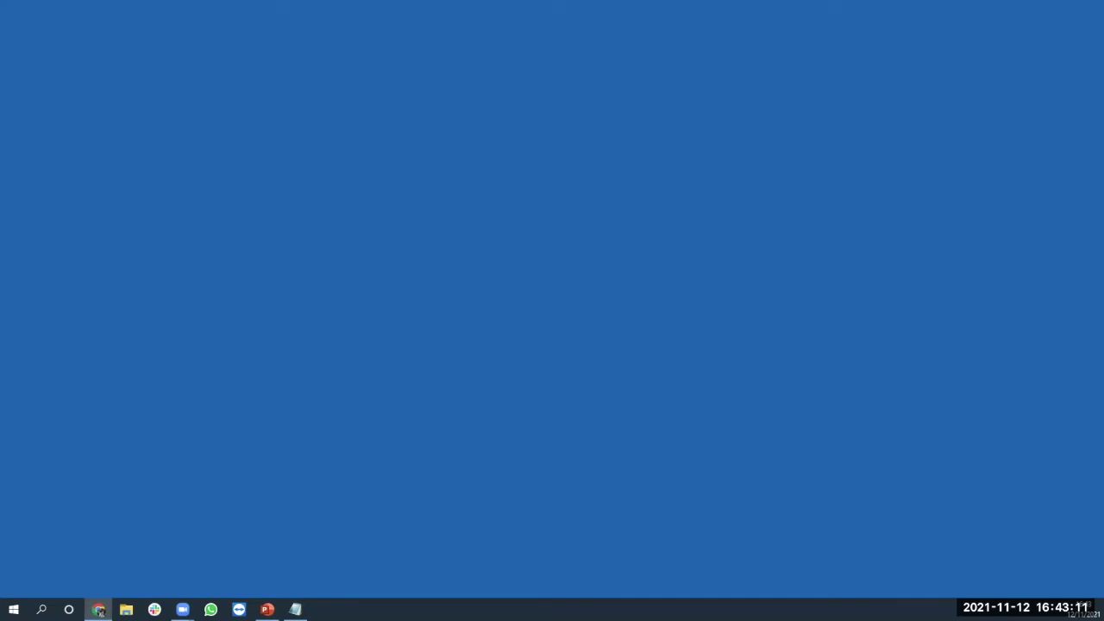
click(99, 610)
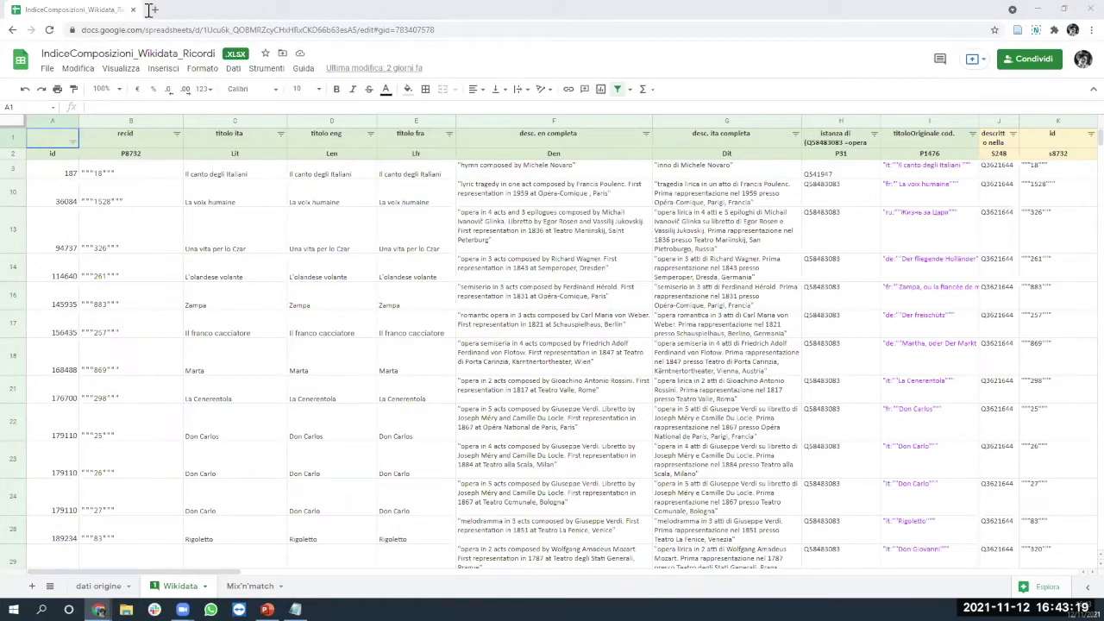
drag(151, 9, 172, 9)
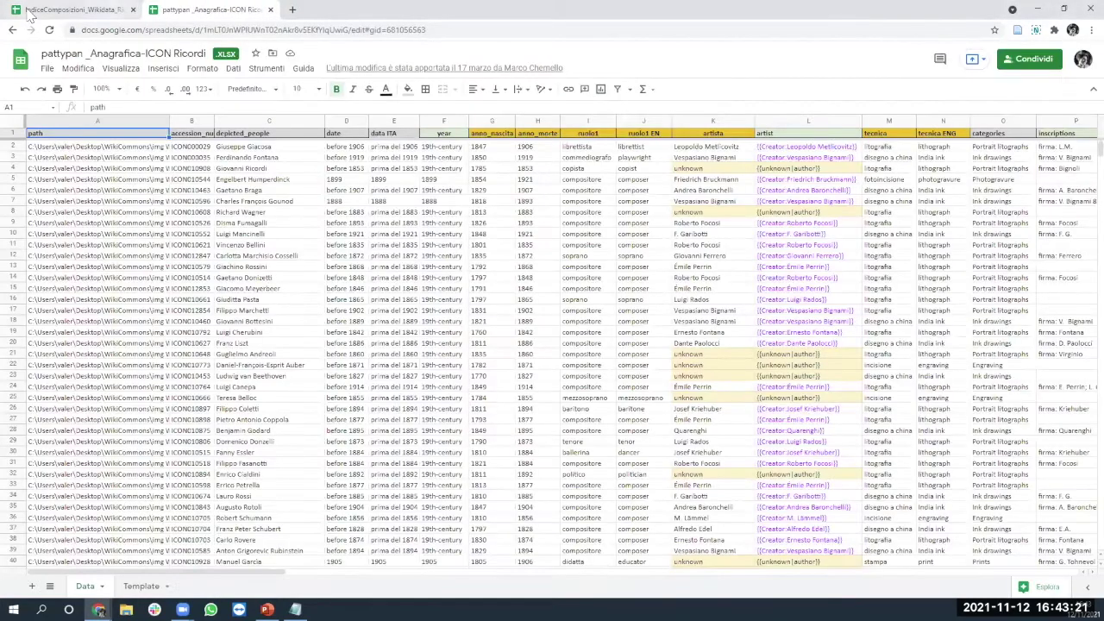
click(64, 12)
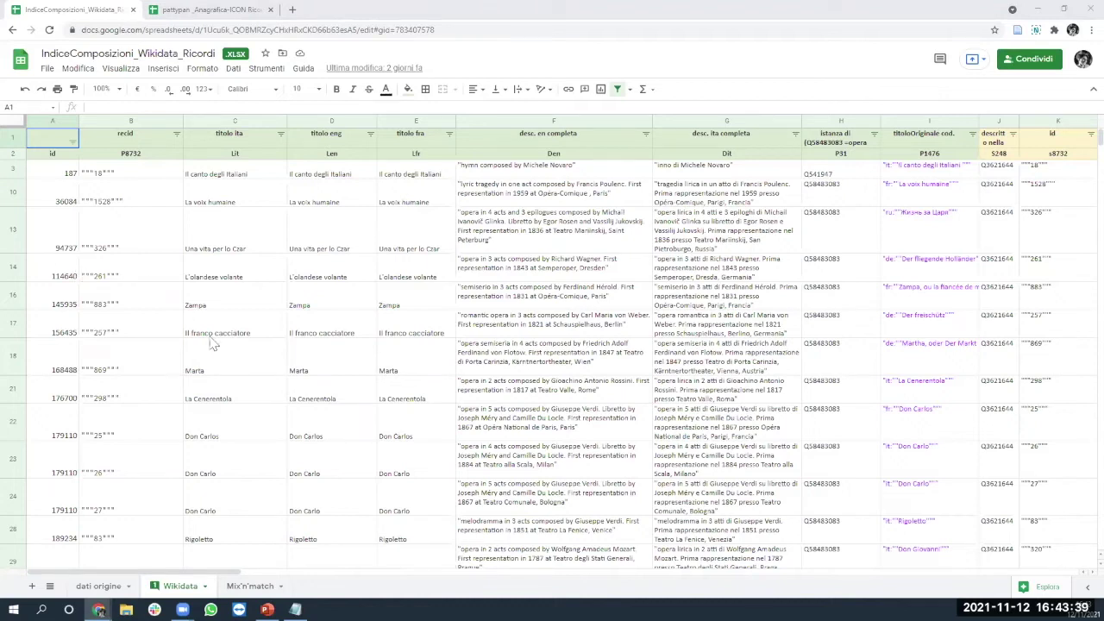
Step: Examine the "dati origine" sheet and the columns of the Wikidata sheet across their full width
click(92, 586)
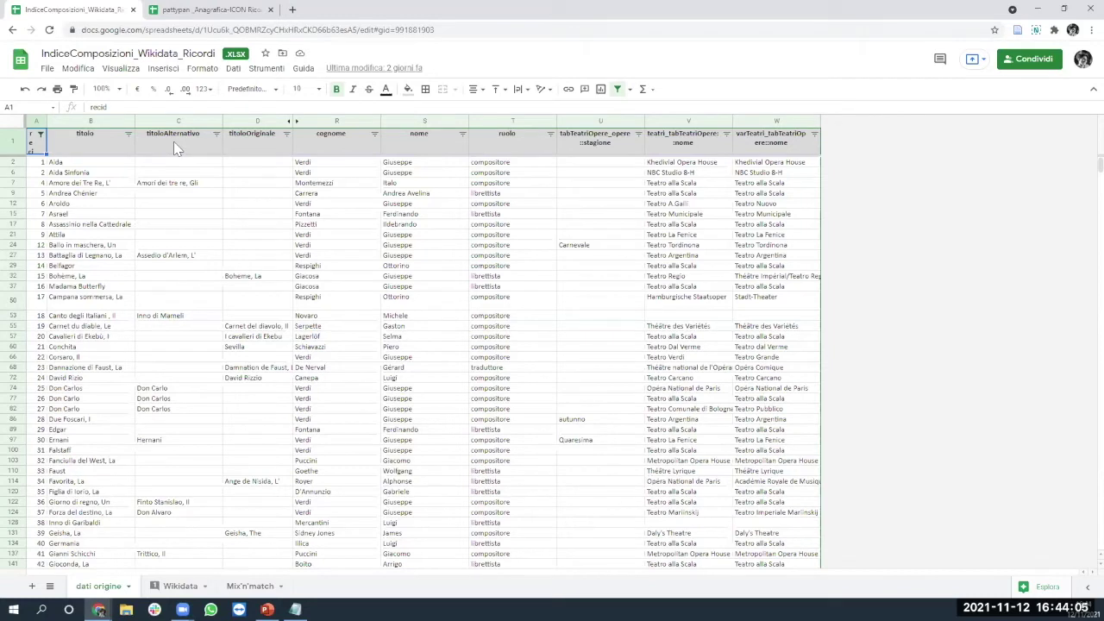
click(181, 587)
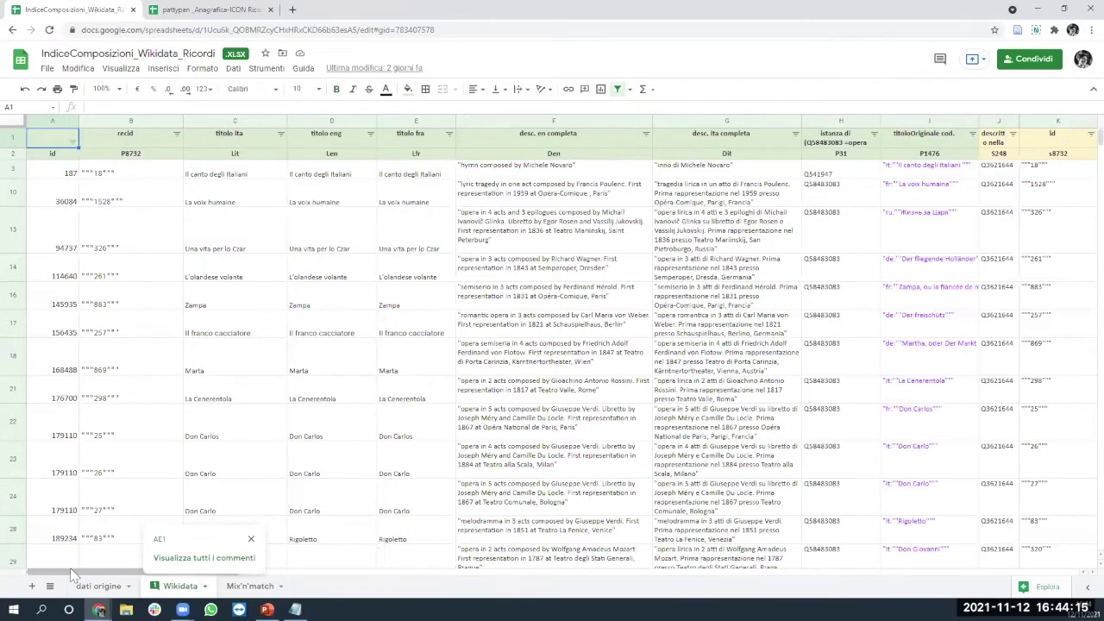
drag(73, 574, 522, 578)
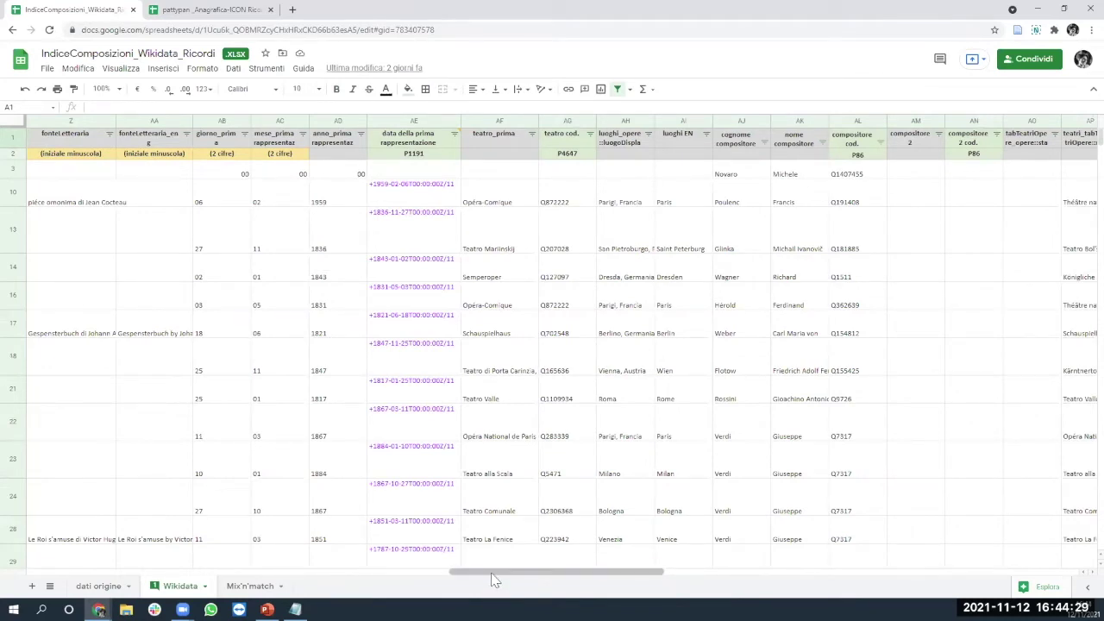
drag(494, 580, 135, 571)
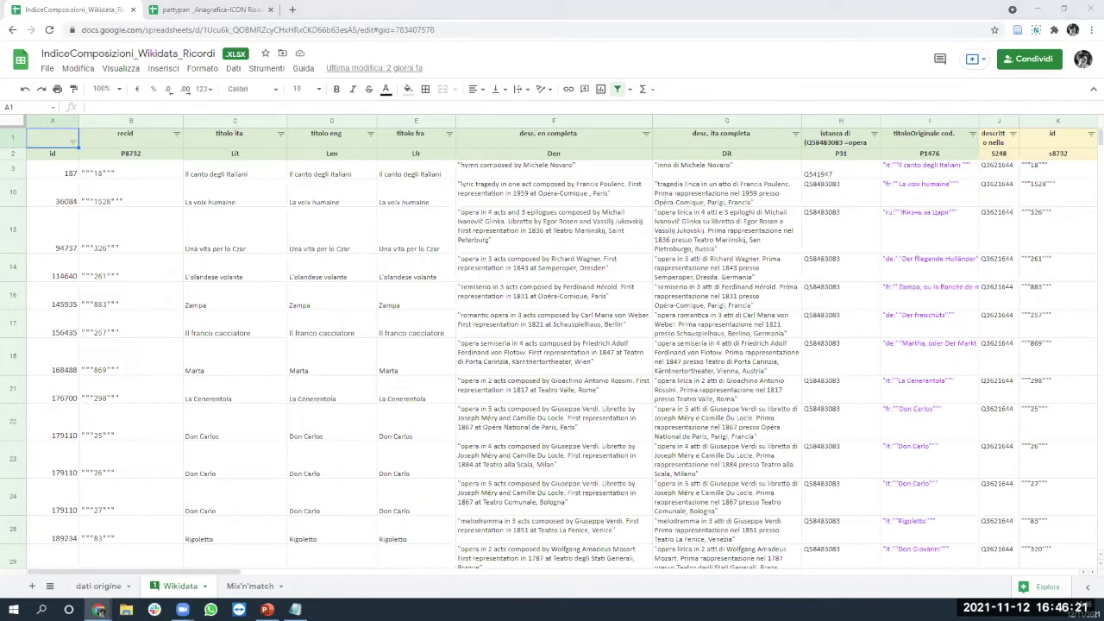
Step: Open Wikidata Query Service in a new tab and add "identificativo Archivio Storico Ricordi di un'opera (P8732)" as a shown property
click(294, 10)
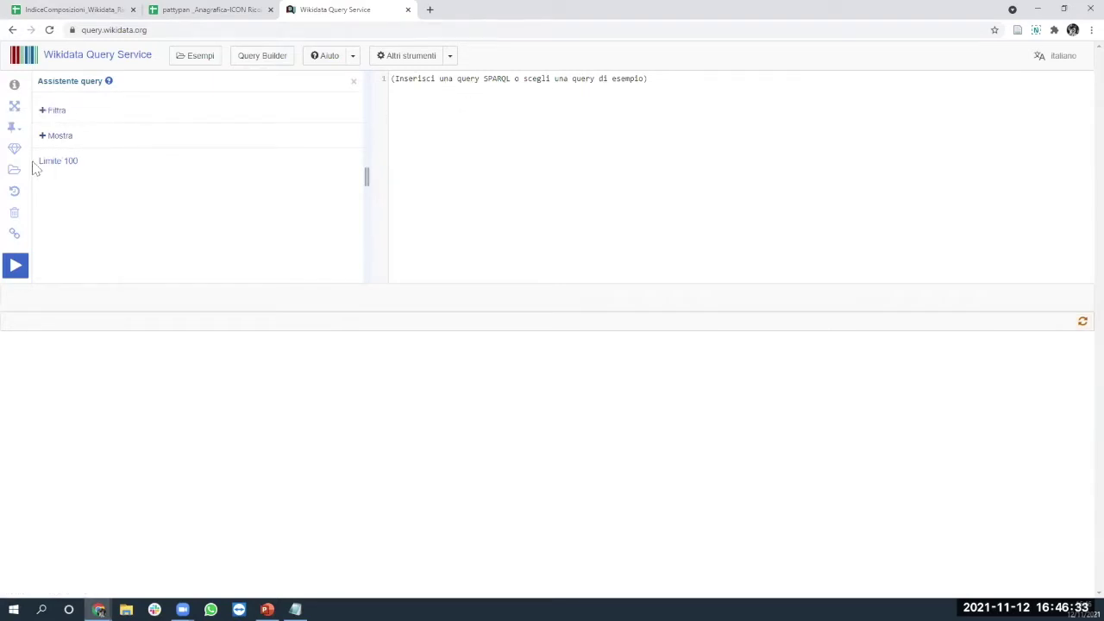
click(55, 138)
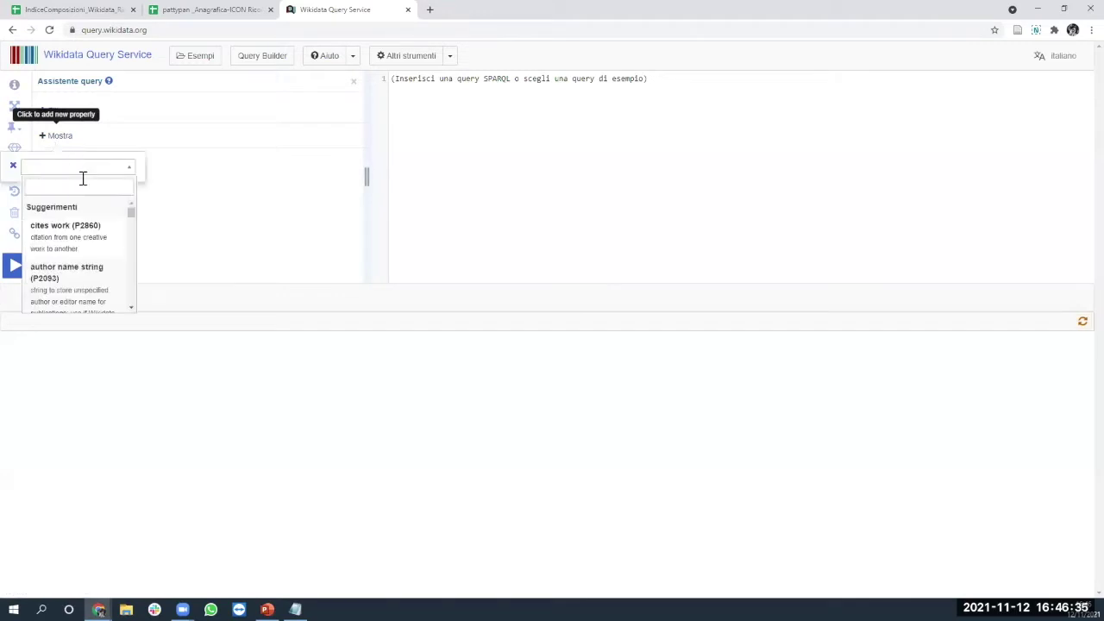
click(88, 189)
text(identificativo)
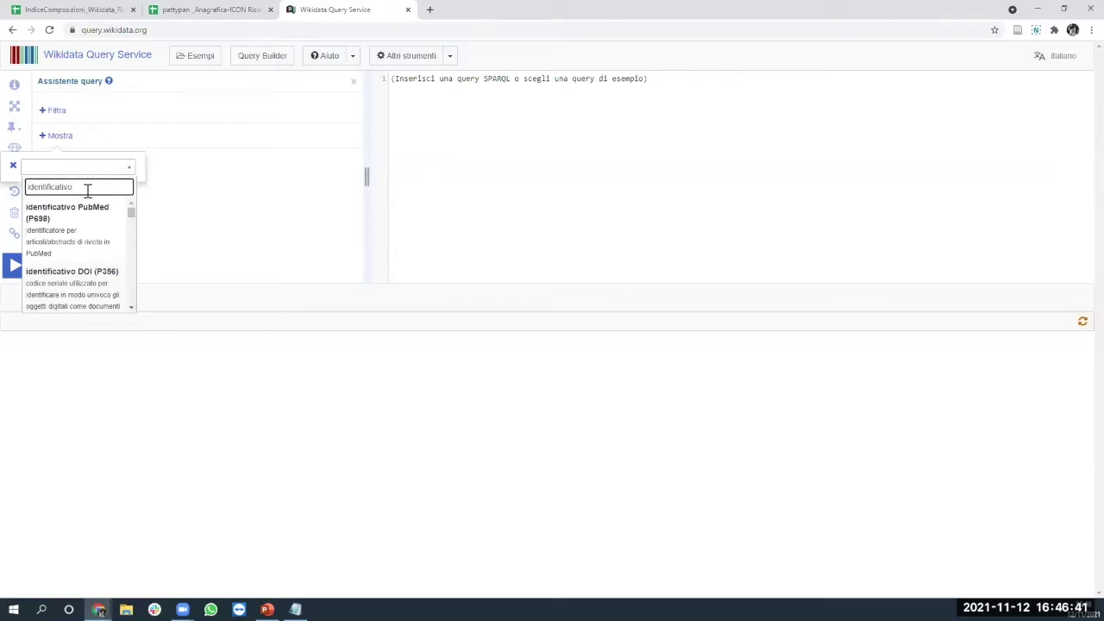
text( archivio)
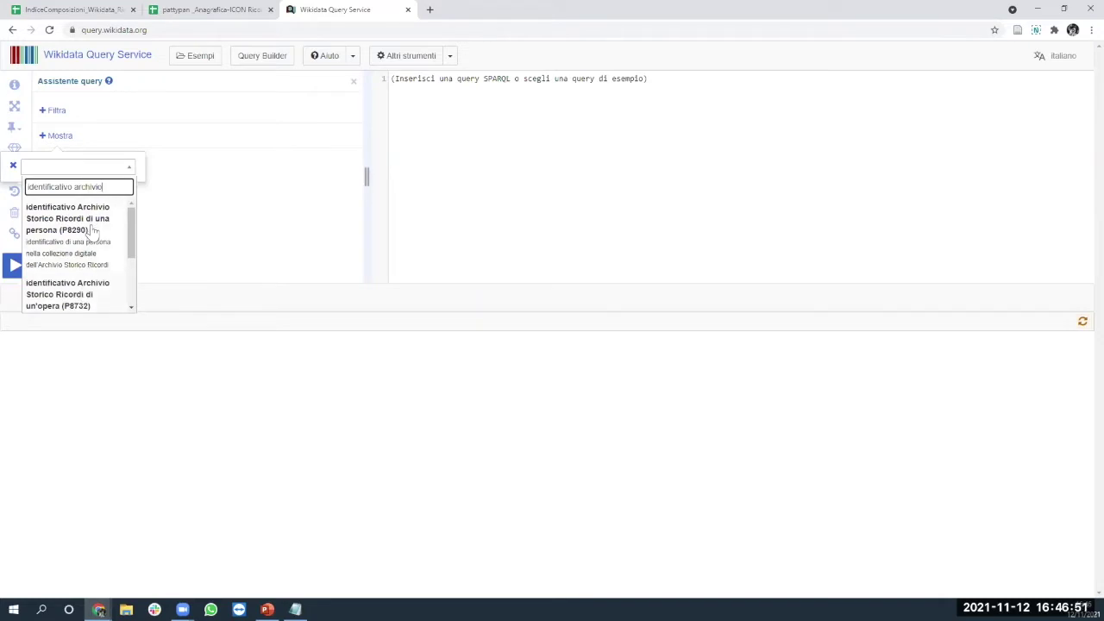
scroll(85, 242, down, 1)
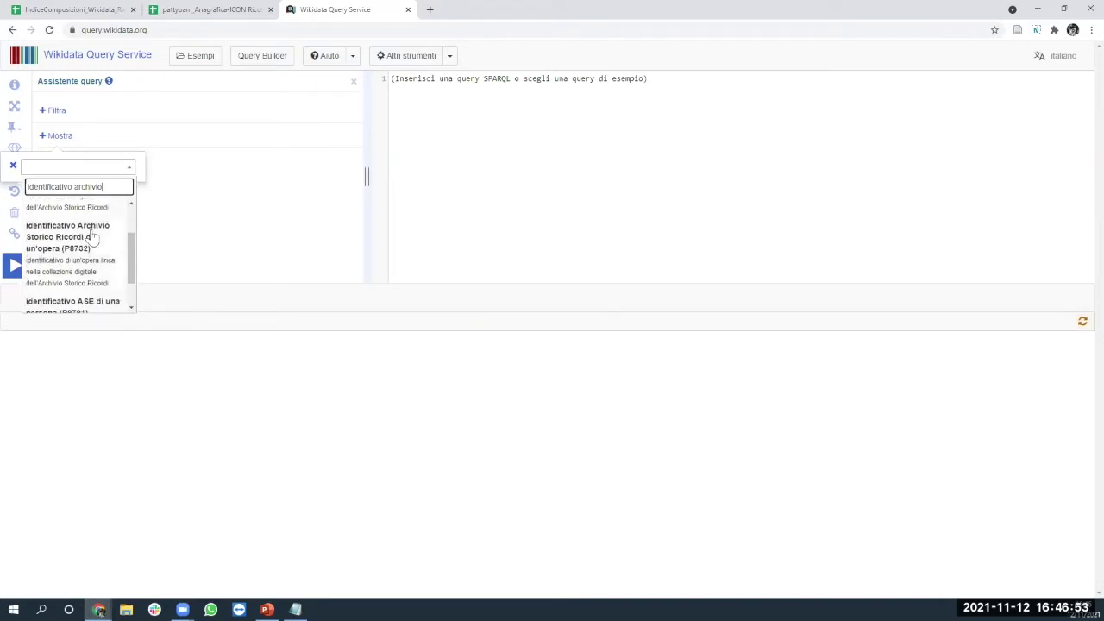
scroll(77, 250, up, 1)
scroll(104, 271, down, 1)
click(52, 245)
Step: Remove the query's result limit, then run it and check the number of results
click(69, 174)
click(130, 209)
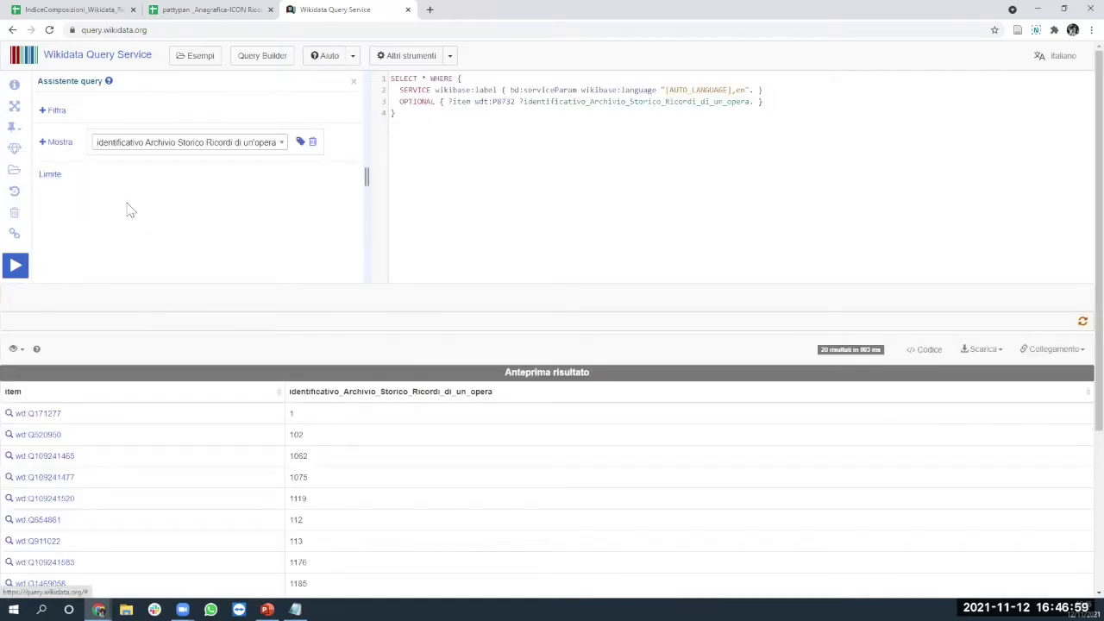
scroll(221, 235, down, 2)
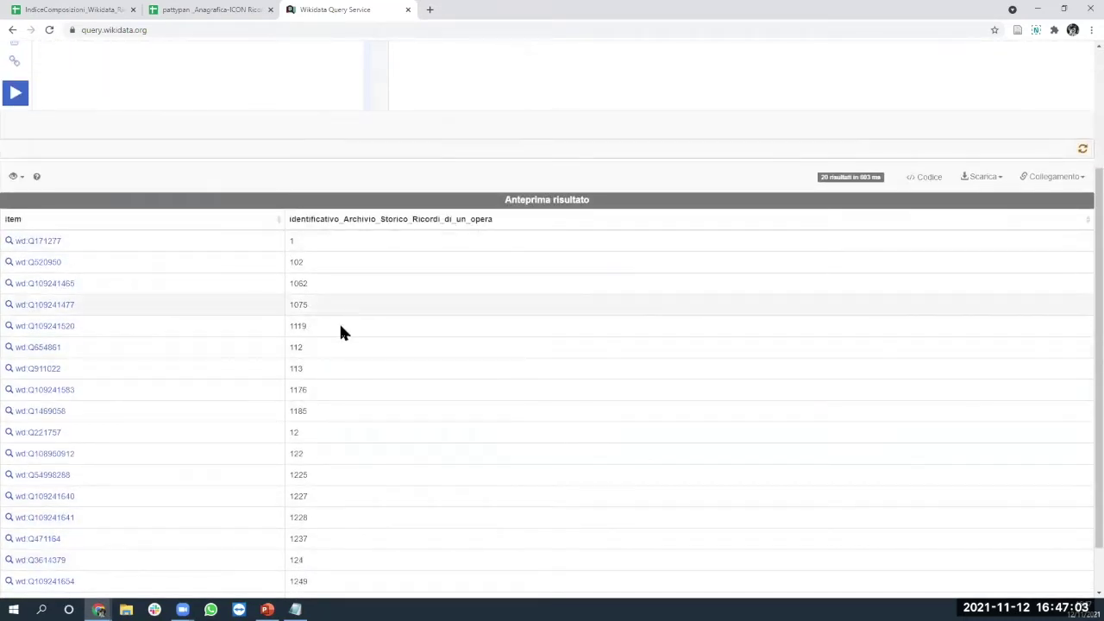
scroll(207, 379, down, 1)
scroll(207, 380, up, 3)
click(17, 264)
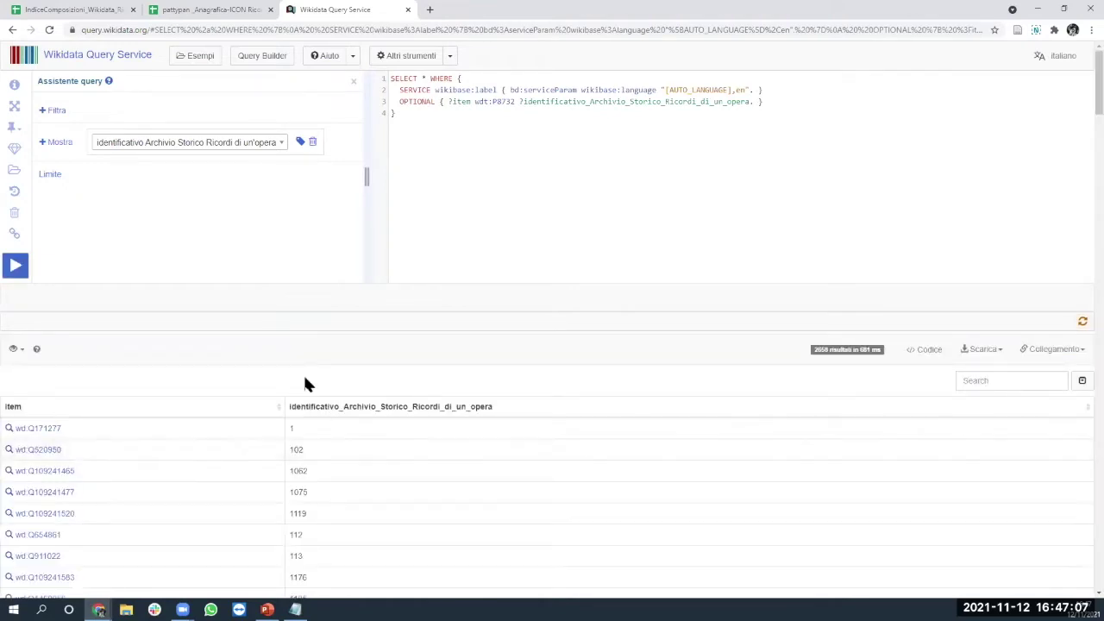
scroll(297, 358, down, 3)
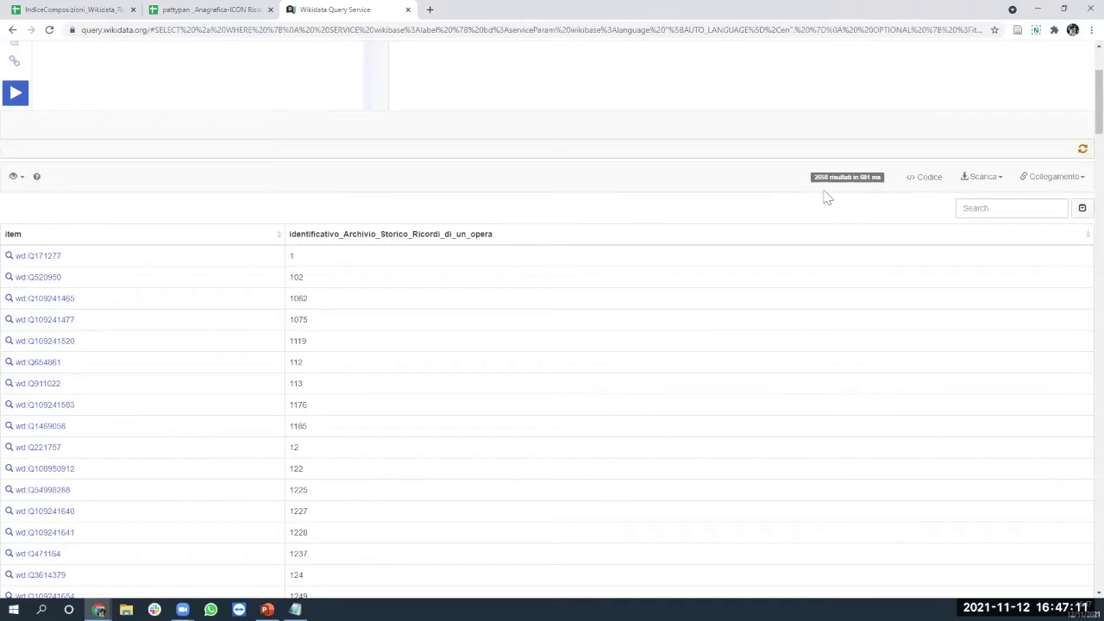
drag(814, 180, 889, 177)
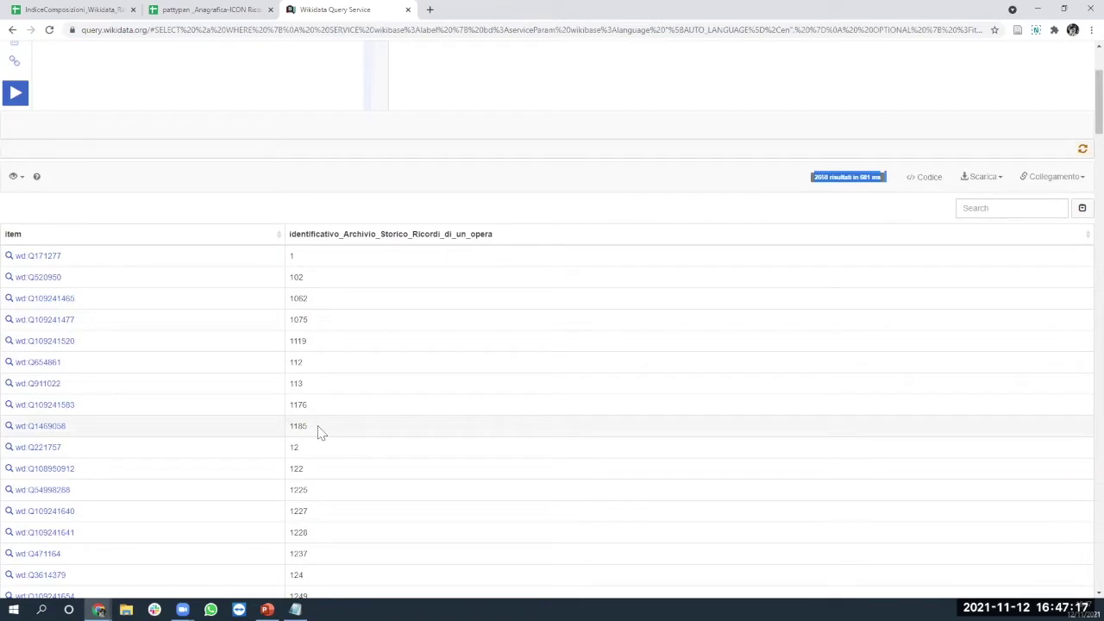
Step: Open the first result, item Q171277 (Aida), in a new tab and review its Wikipedia language links
middle_click(40, 259)
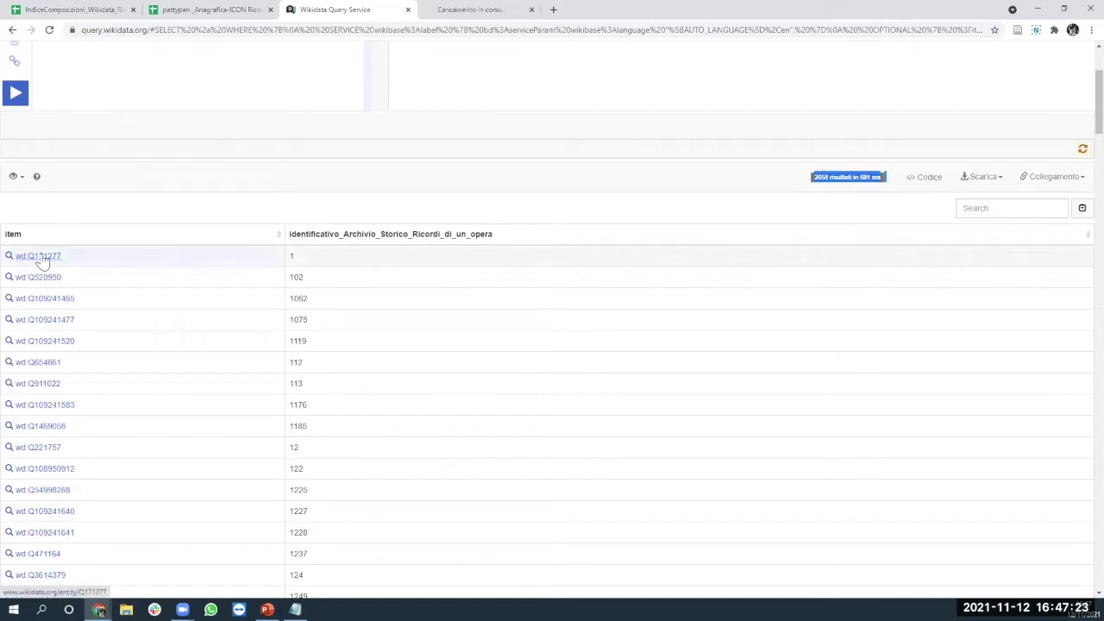
click(477, 9)
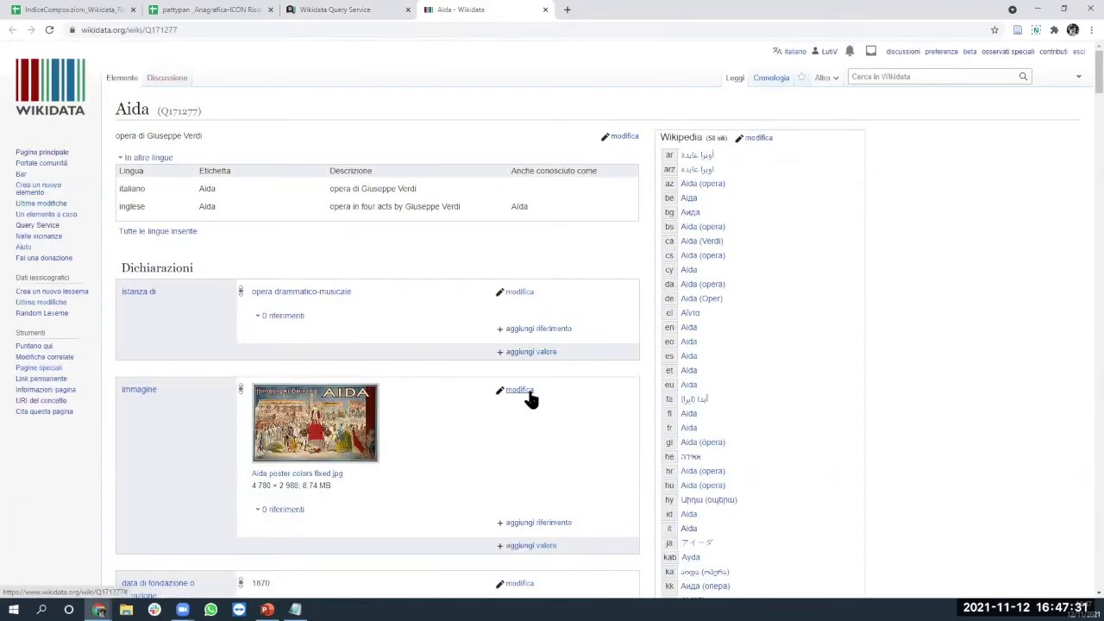
drag(738, 161, 758, 505)
scroll(767, 495, down, 3)
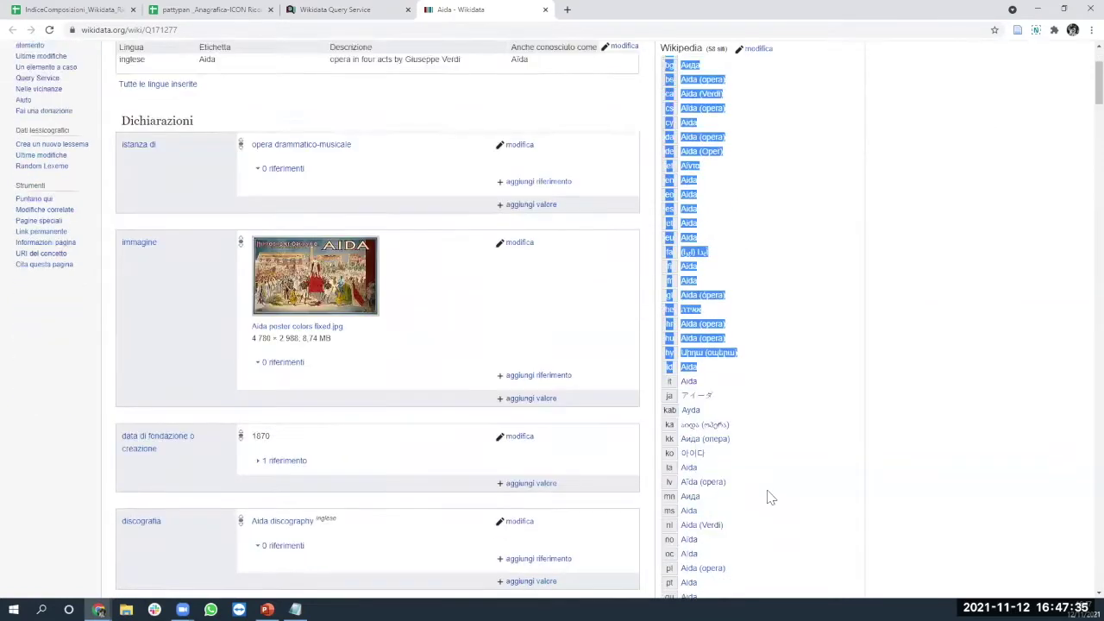
scroll(875, 330, up, 2)
click(945, 303)
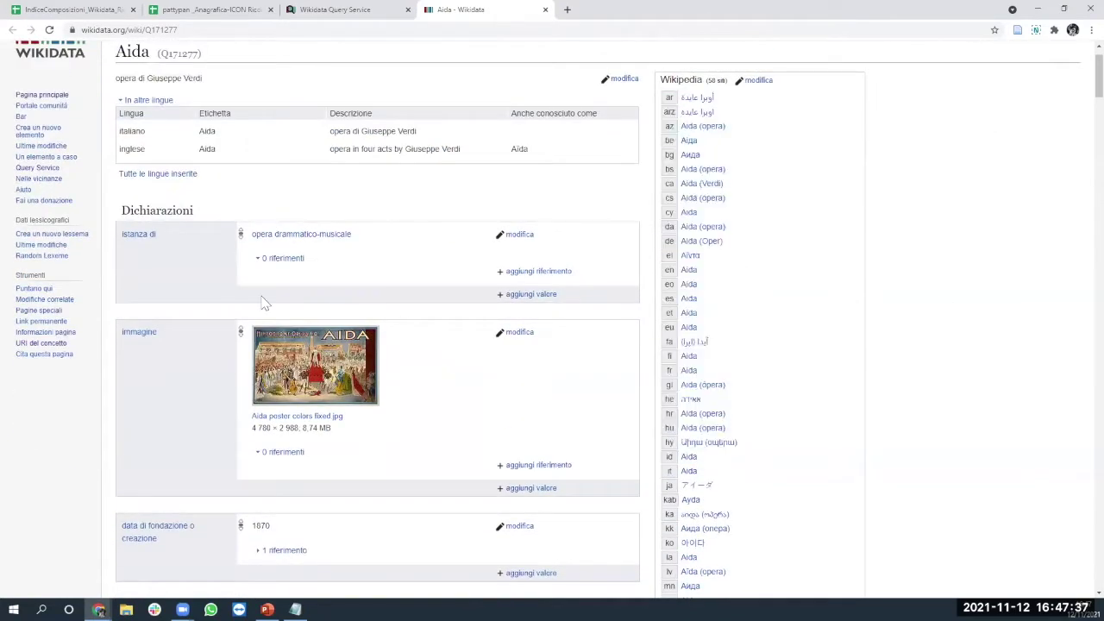
scroll(255, 285, up, 1)
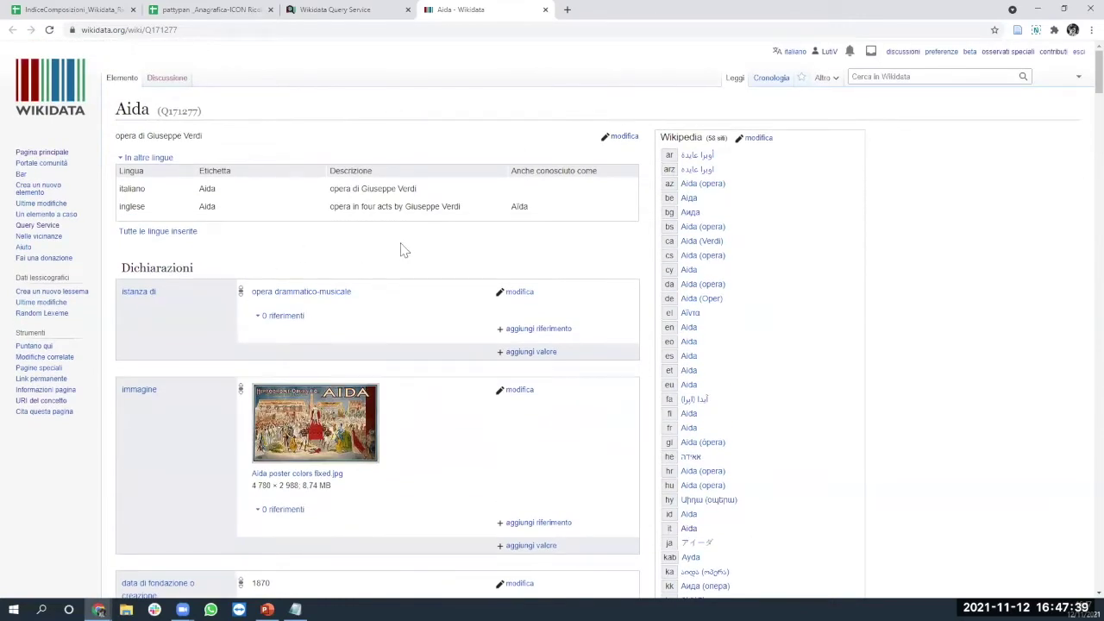
Step: Search the Aida item page for "archivio" and examine the Archivio Storico Ricordi identifier among the other identifiers
scroll(402, 252, down, 3)
scroll(399, 253, down, 1)
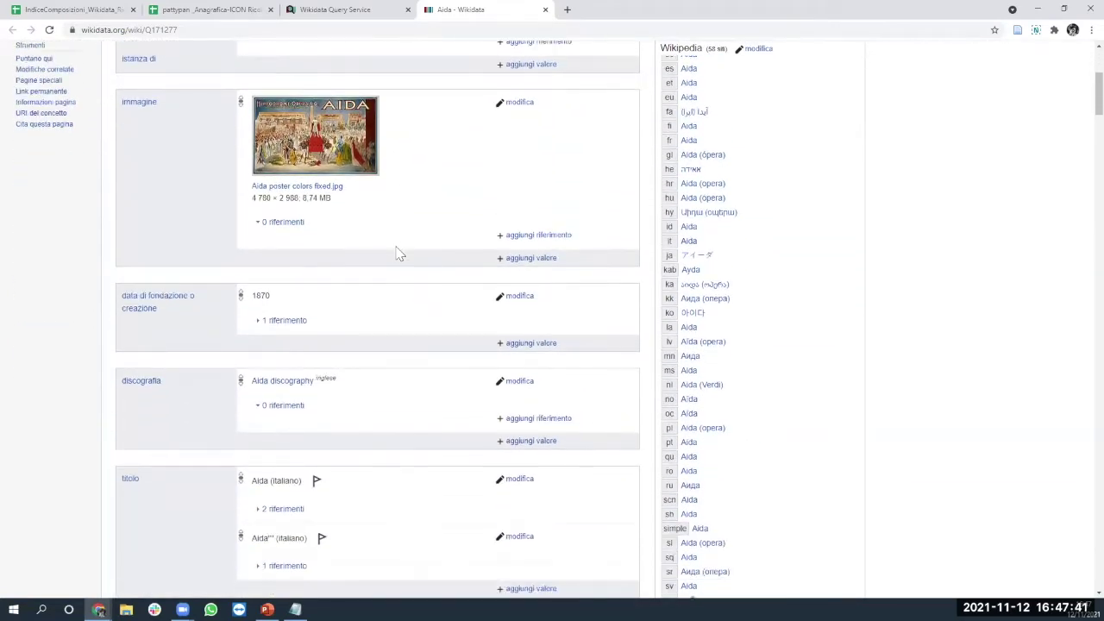
scroll(395, 268, down, 1)
key(ctrl+f)
text(archivio)
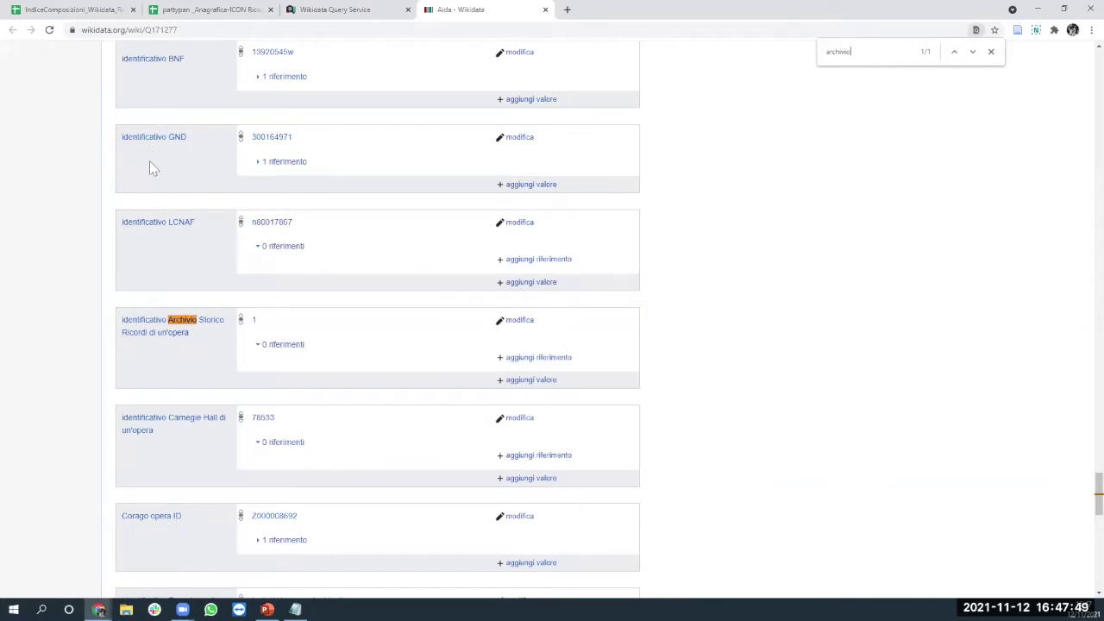
scroll(151, 168, up, 3)
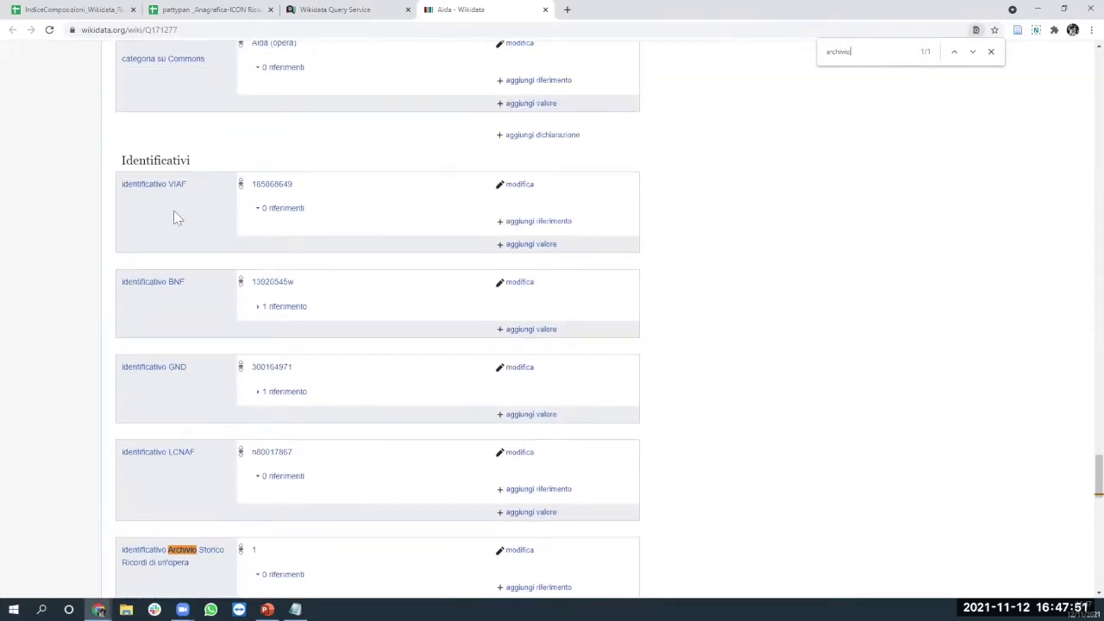
scroll(204, 294, down, 1)
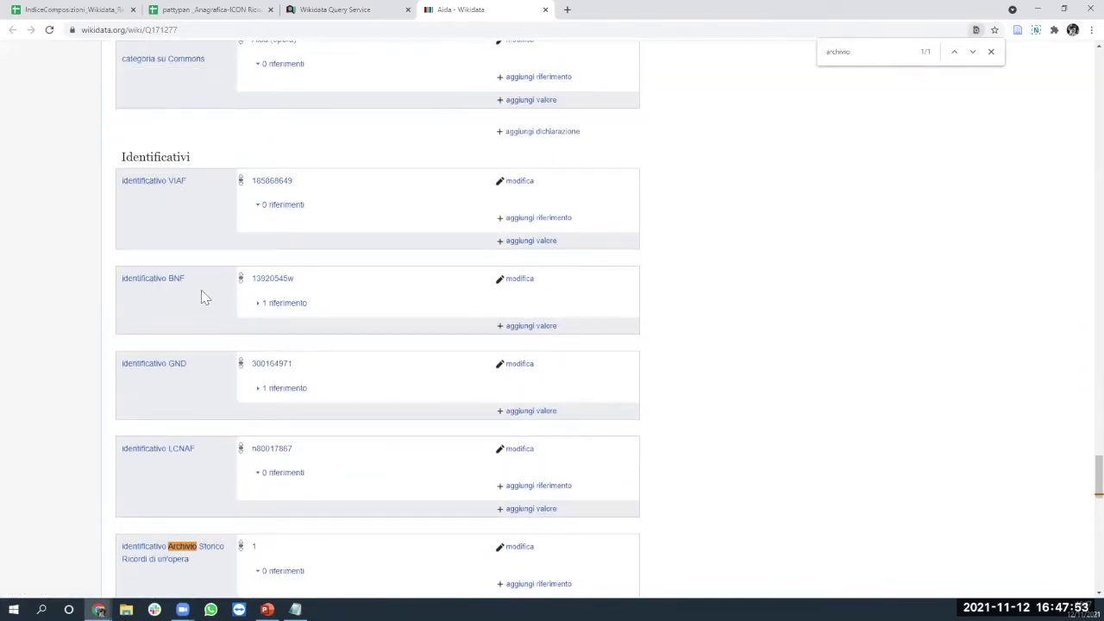
scroll(203, 297, down, 4)
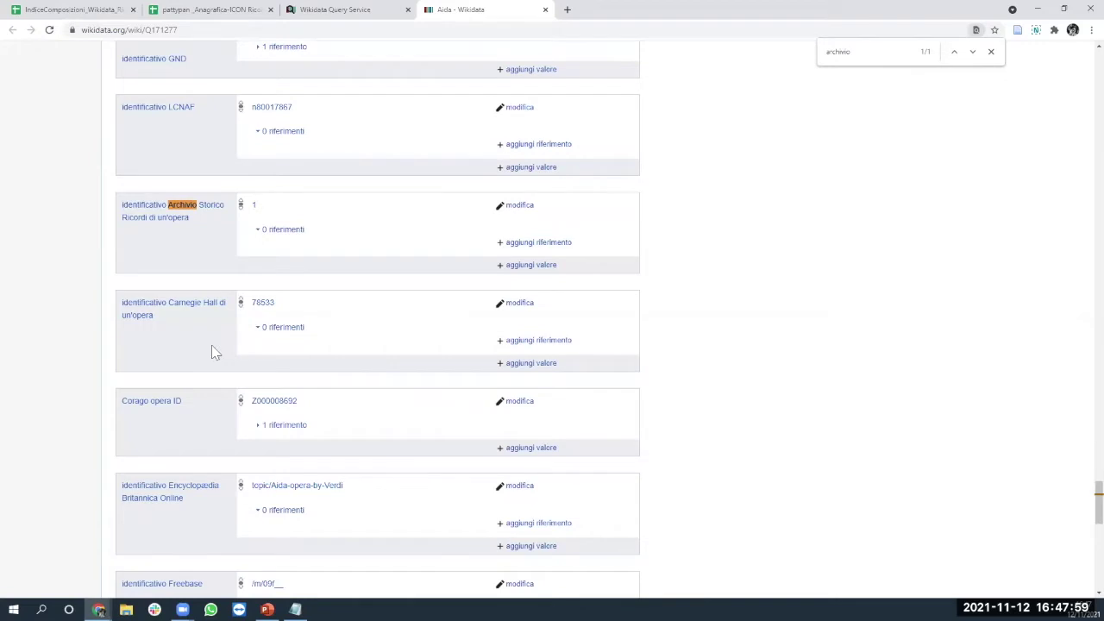
drag(199, 227, 191, 265)
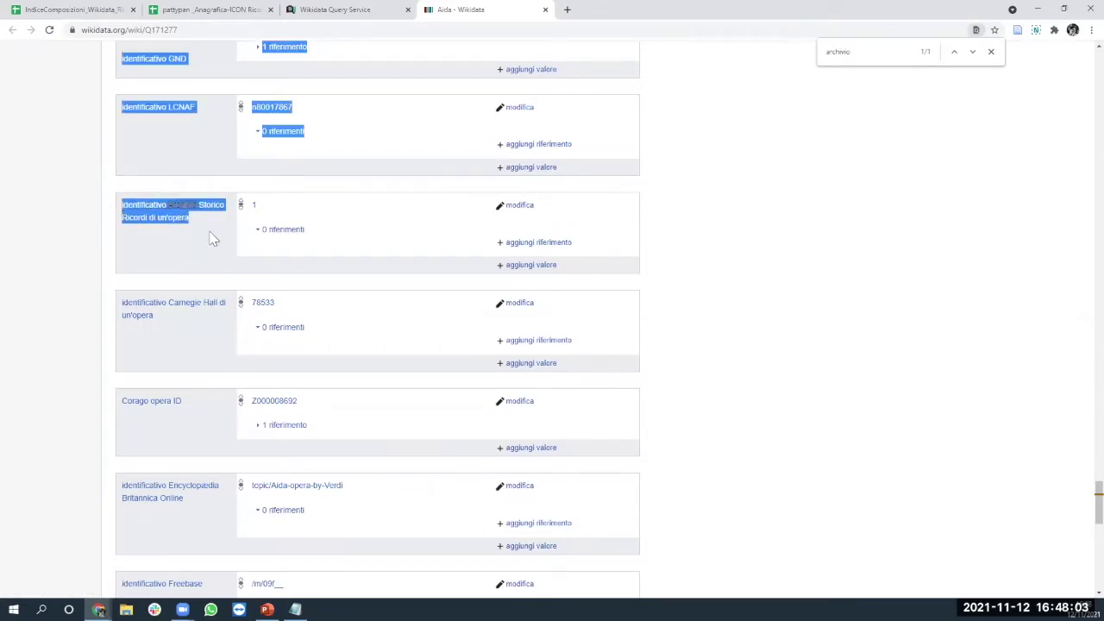
click(215, 239)
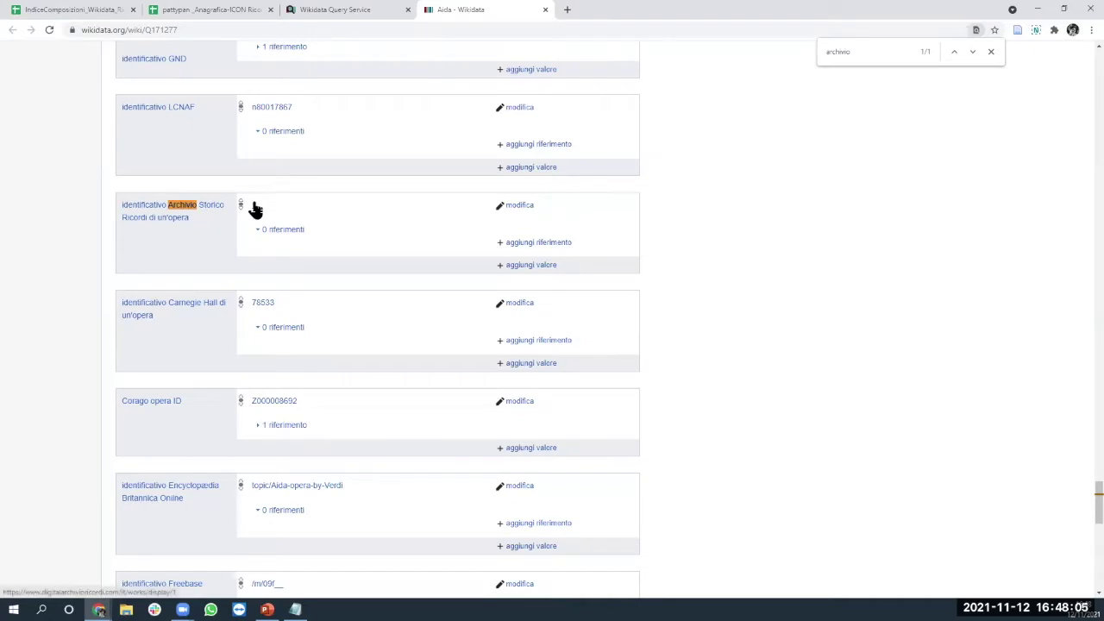
Step: Open the Archivio Storico Ricordi identifier's link in a new tab, view the Aida record, and return to the Wikidata item
middle_click(254, 207)
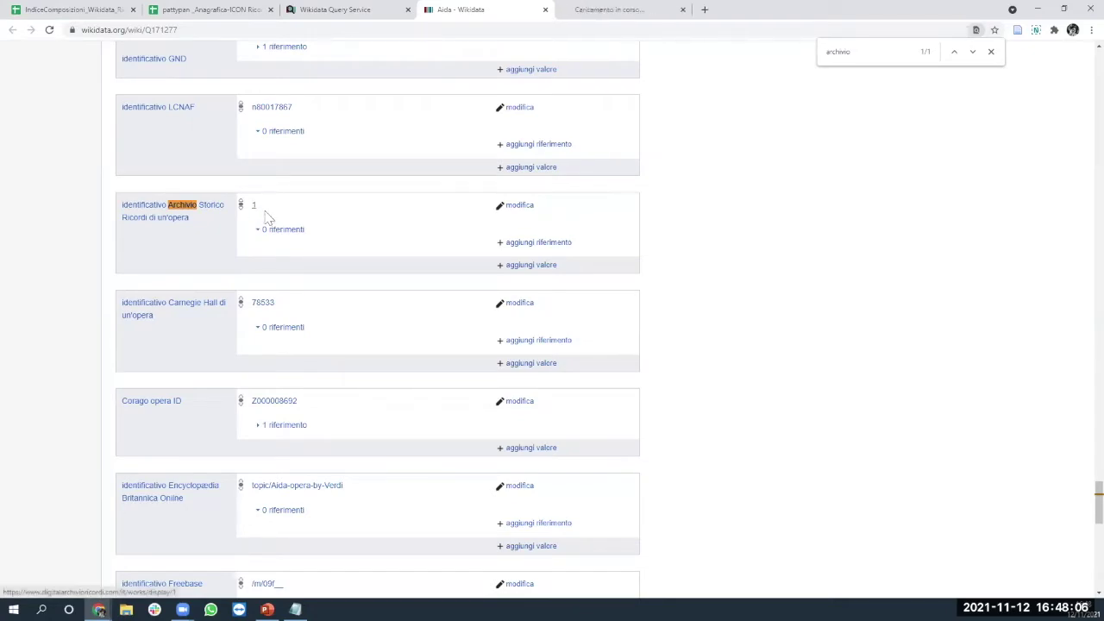
click(630, 10)
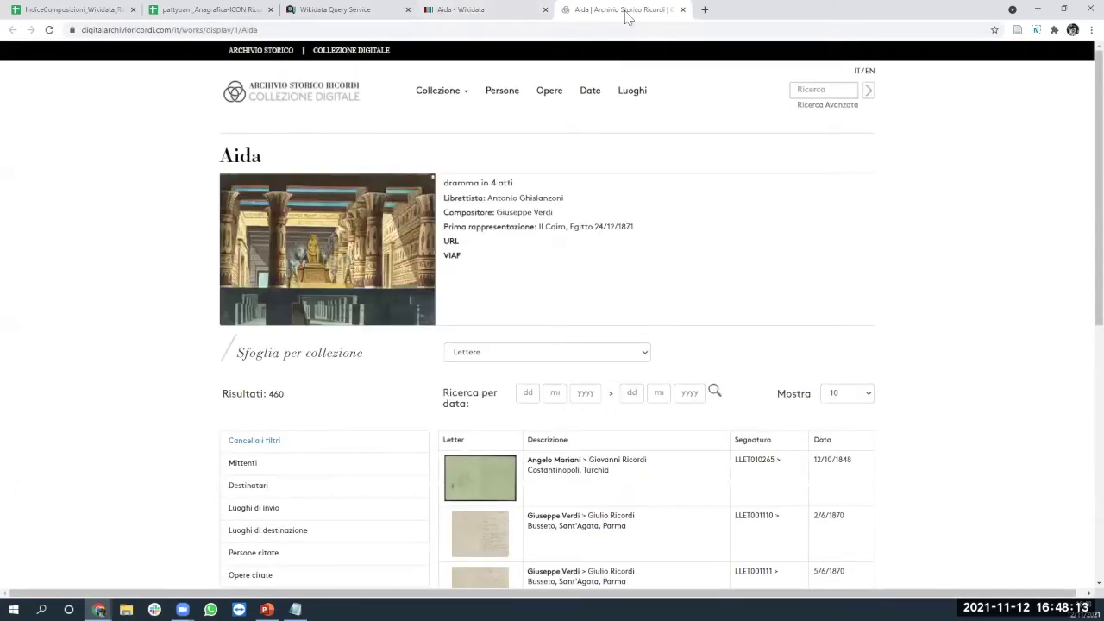
click(494, 19)
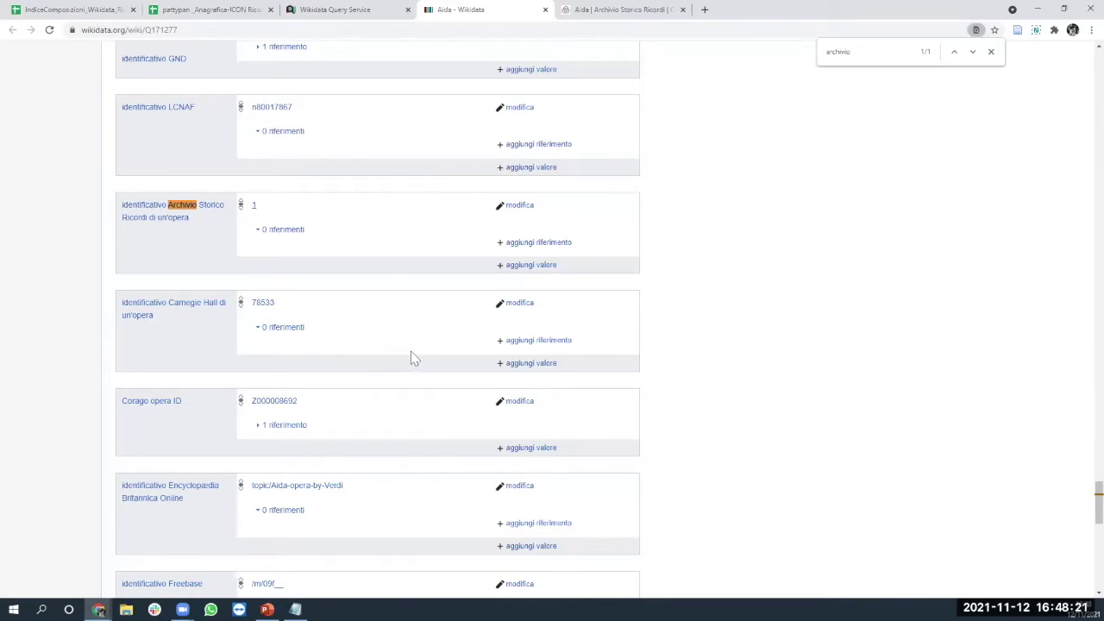
Step: Return to the Wikidata query and remove the opera identifier of Archivio Storico Ricordi from the shown properties
scroll(411, 358, up, 15)
scroll(412, 332, up, 10)
click(335, 9)
scroll(188, 228, up, 2)
click(236, 148)
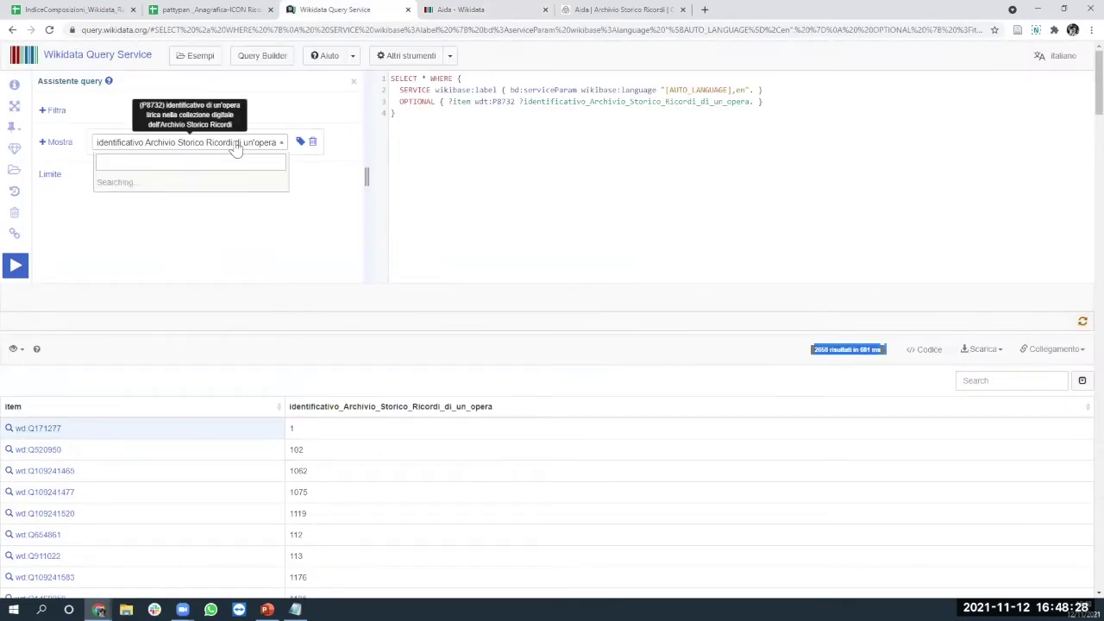
click(311, 146)
Step: Add the property "identificativo Archivio Storico Ricordi di una persona" (P8290) to the query's shown properties
click(56, 137)
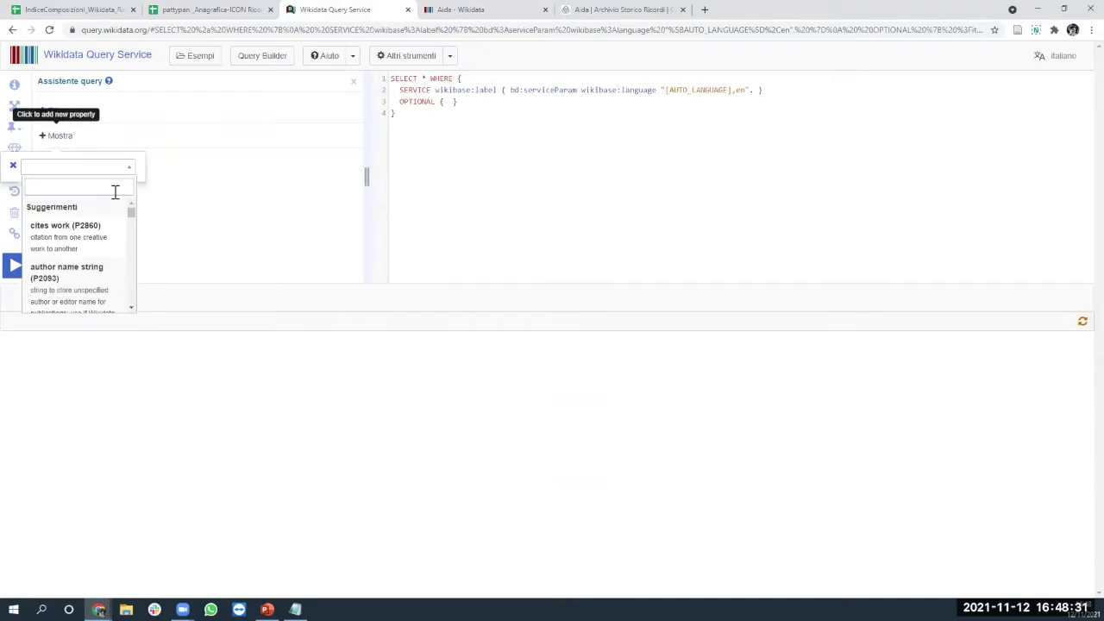
text(identificat)
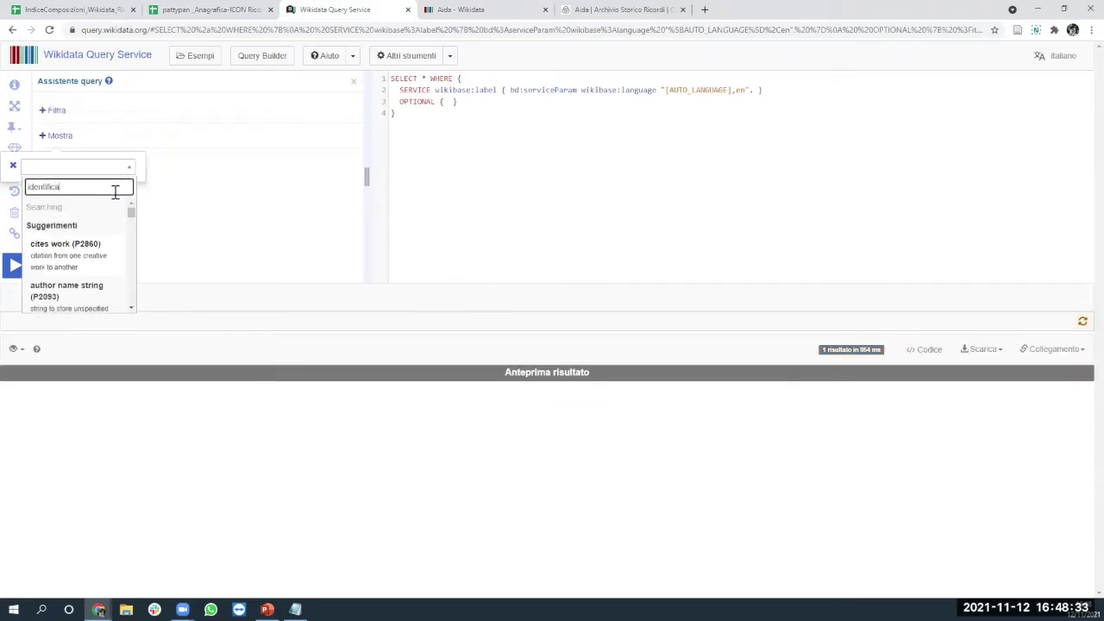
text(ivo ar)
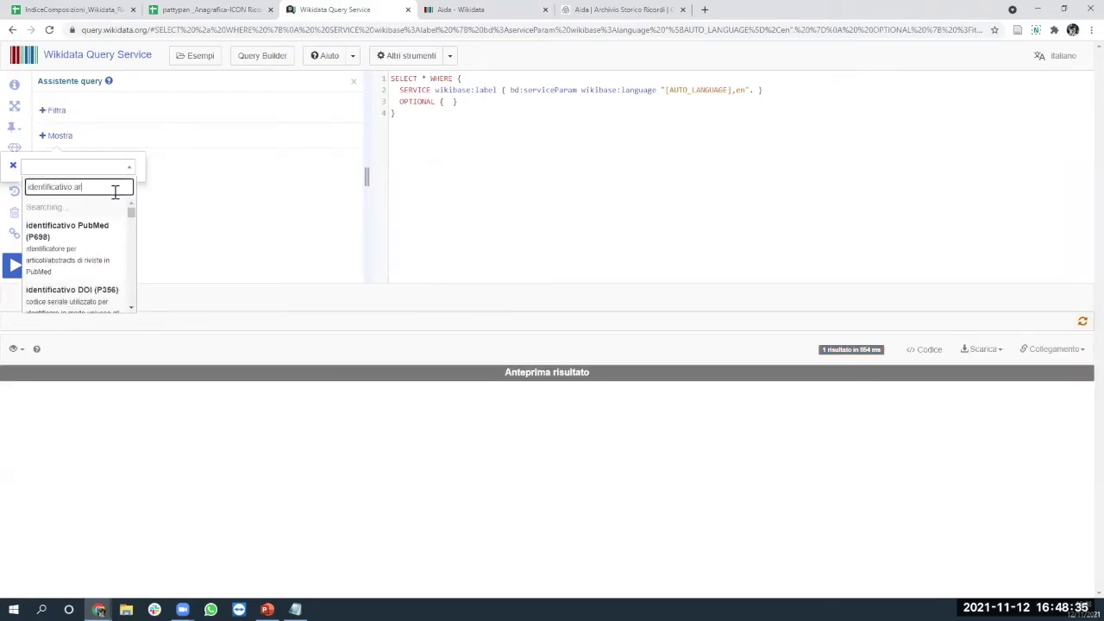
text(chivio)
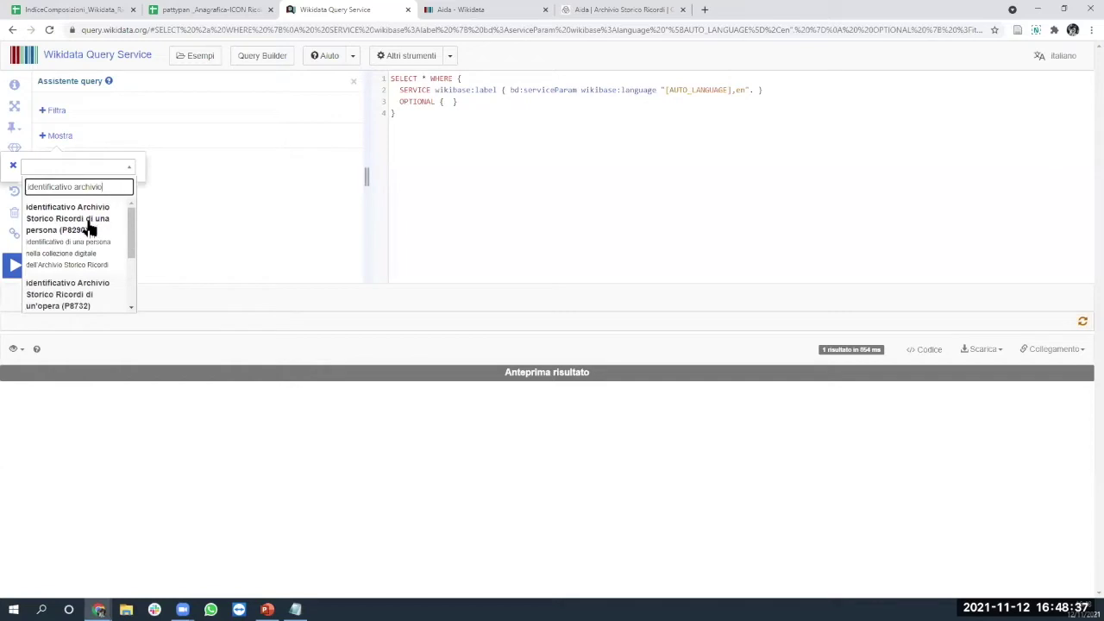
click(89, 226)
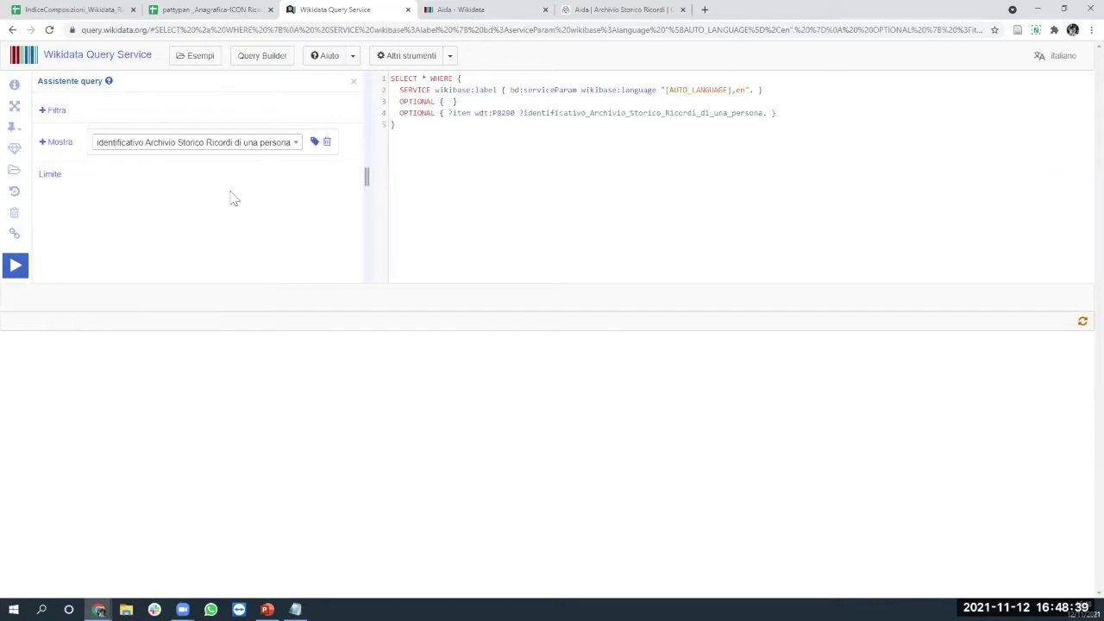
Step: Run the person identifier query, then check the number of results and look over the listed items
click(14, 267)
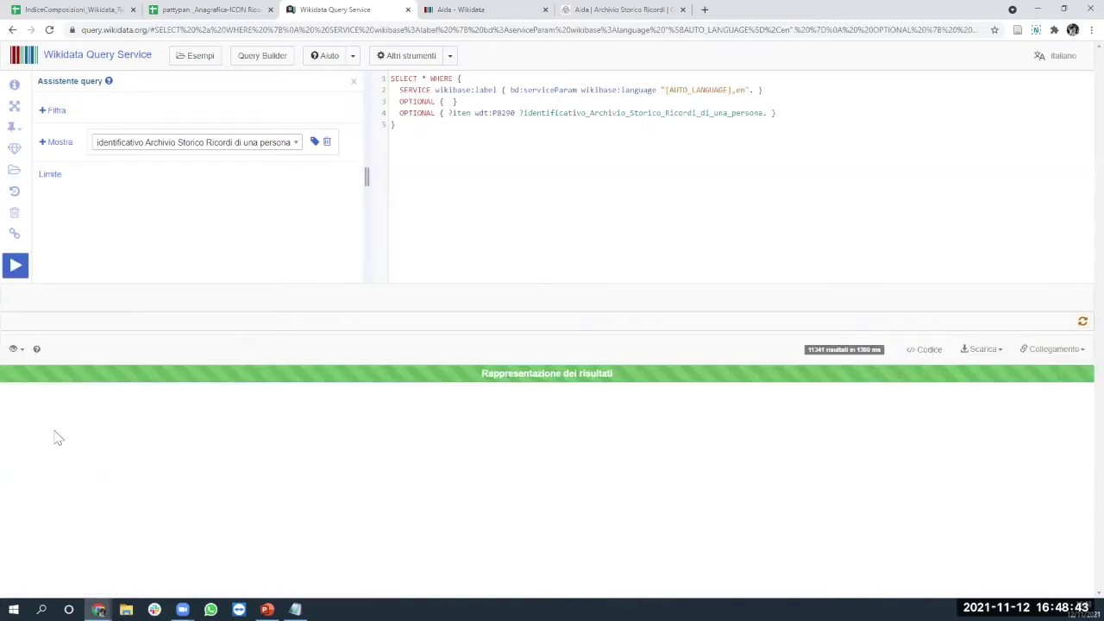
drag(794, 363, 880, 362)
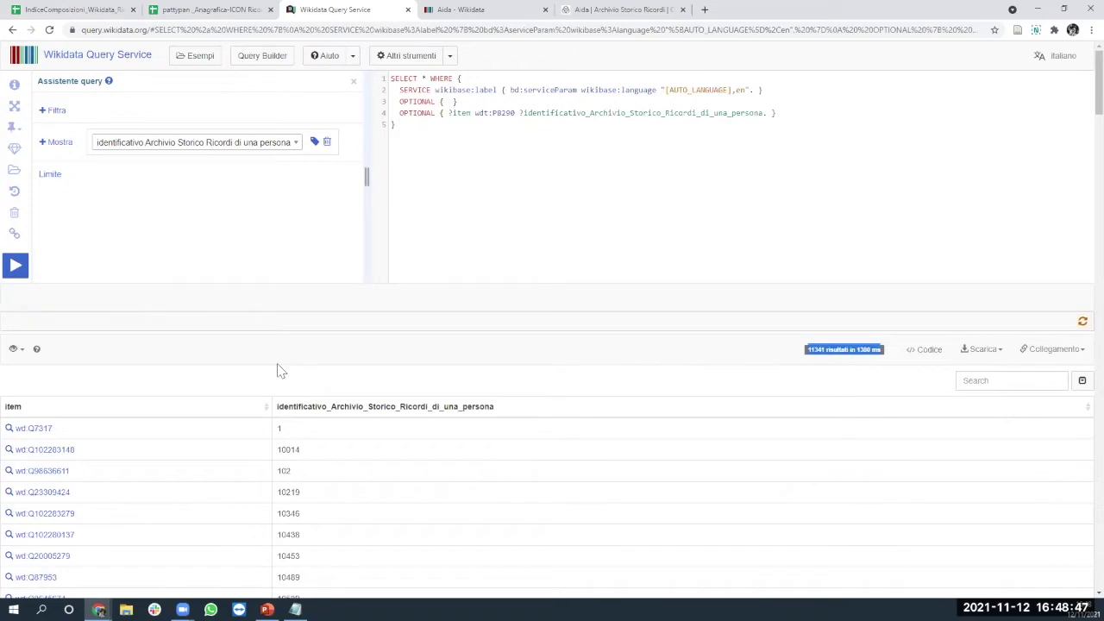
scroll(170, 364, down, 1)
scroll(170, 365, down, 1)
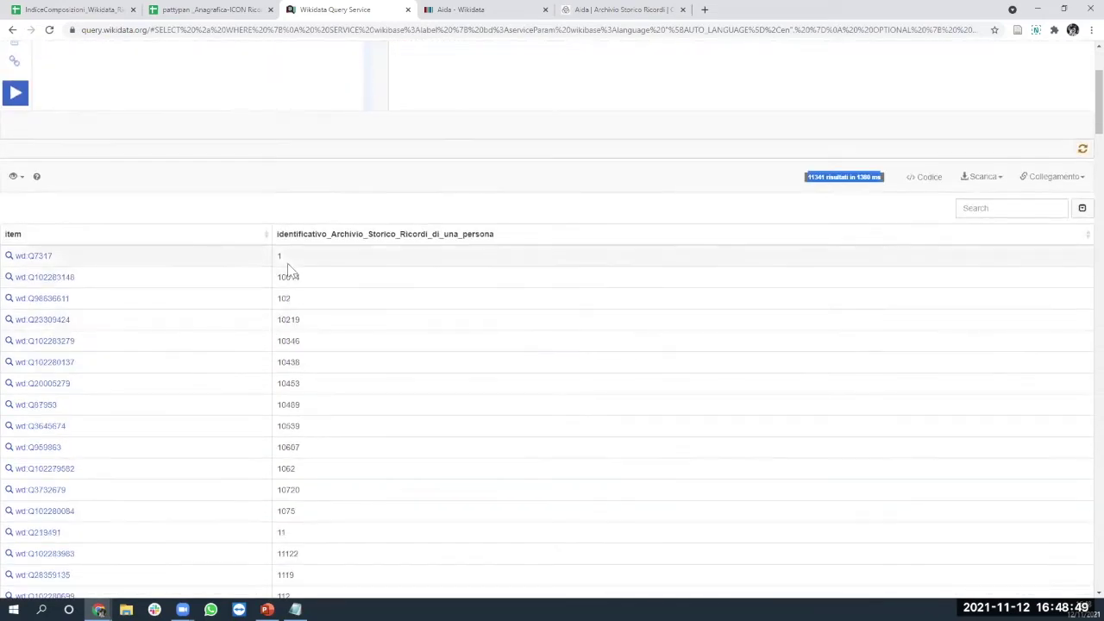
Step: Open the first result, item Q7317 (Giuseppe Verdi), in a new tab and look through its statements
click(37, 256)
click(768, 8)
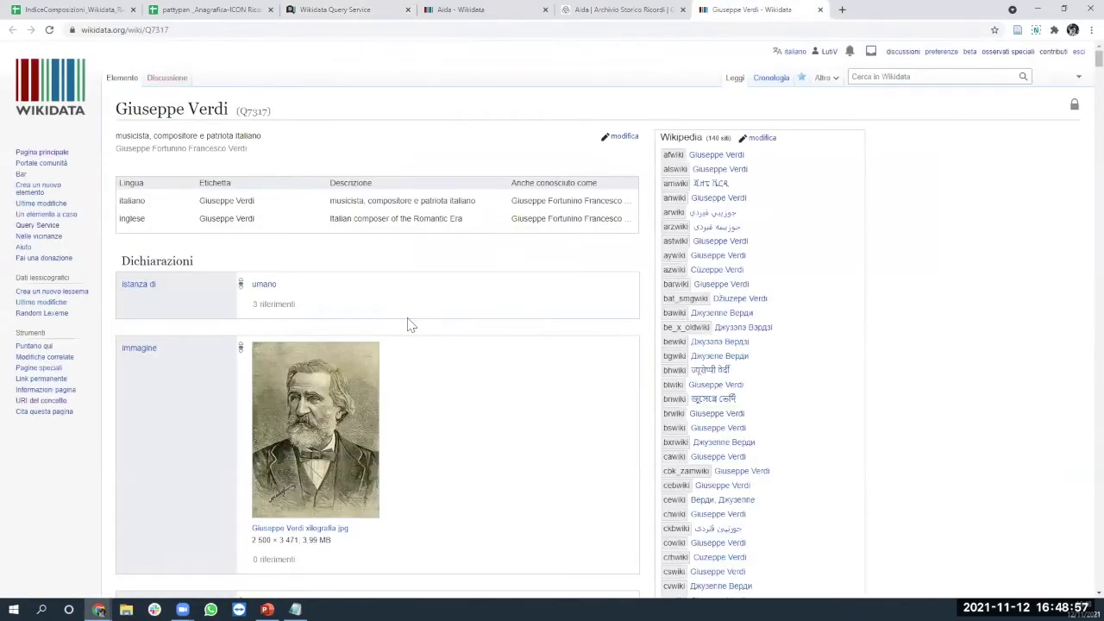
scroll(410, 325, down, 1)
scroll(411, 324, down, 10)
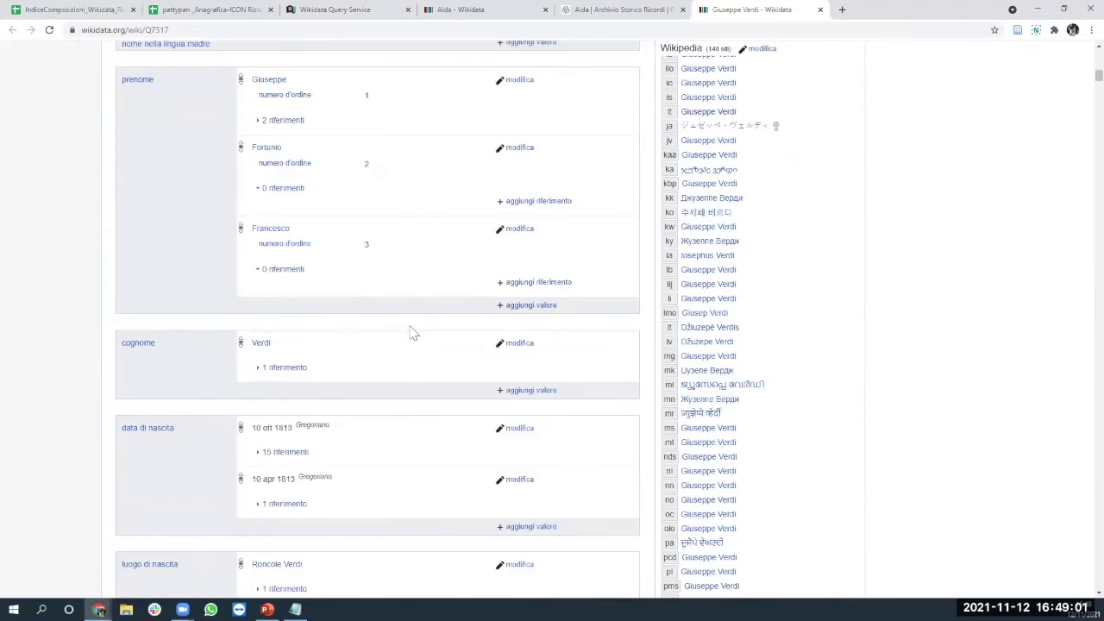
Step: Search the Giuseppe Verdi item page for "archivio" and examine the Archivio Storico Ricordi person identifier
key(ctrl+f)
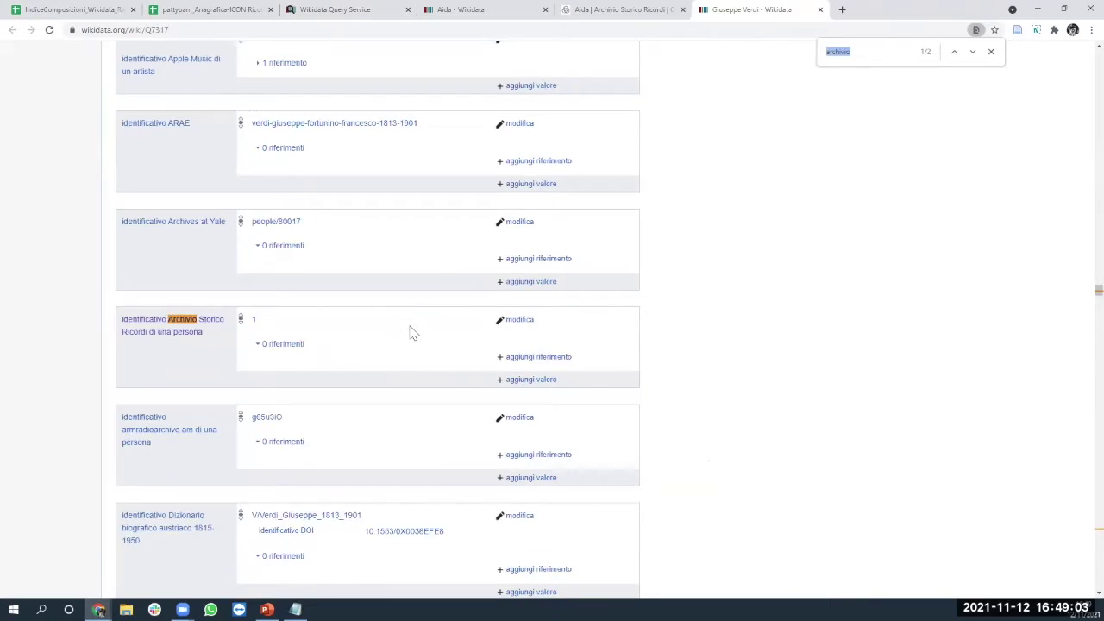
drag(210, 343, 29, 381)
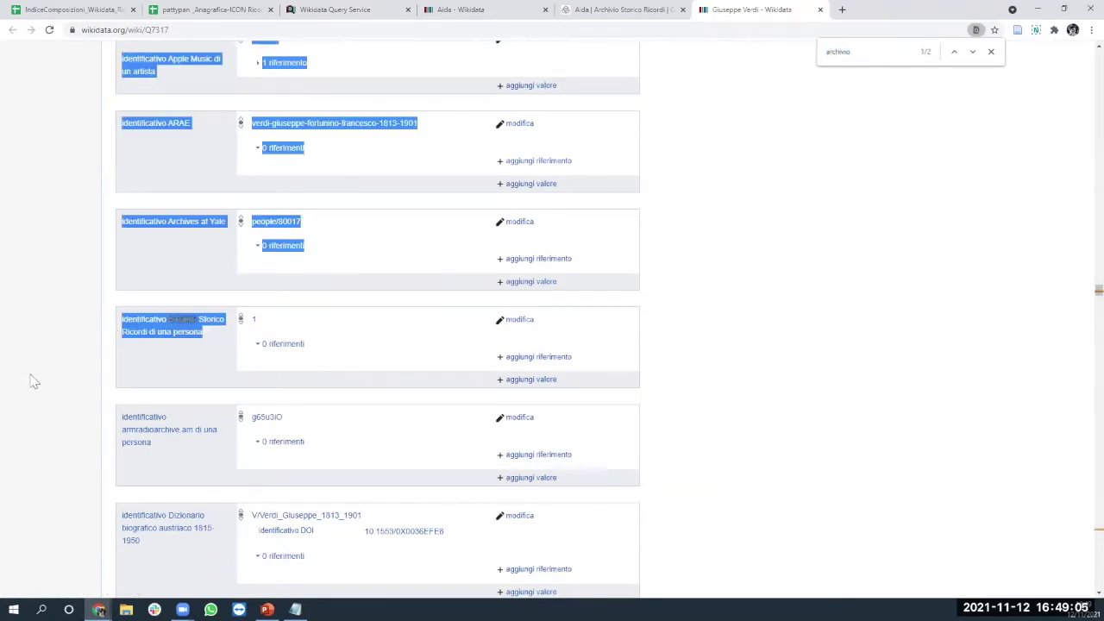
click(224, 358)
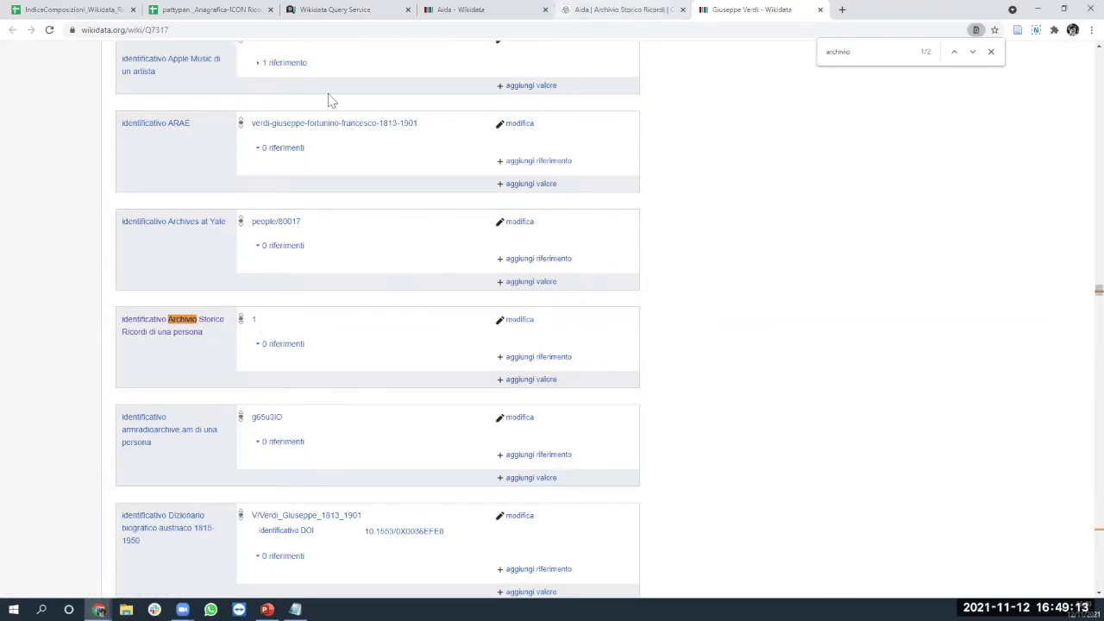
Step: Return to the person identifier query and view the file formats available for downloading its results
click(330, 12)
scroll(246, 166, up, 2)
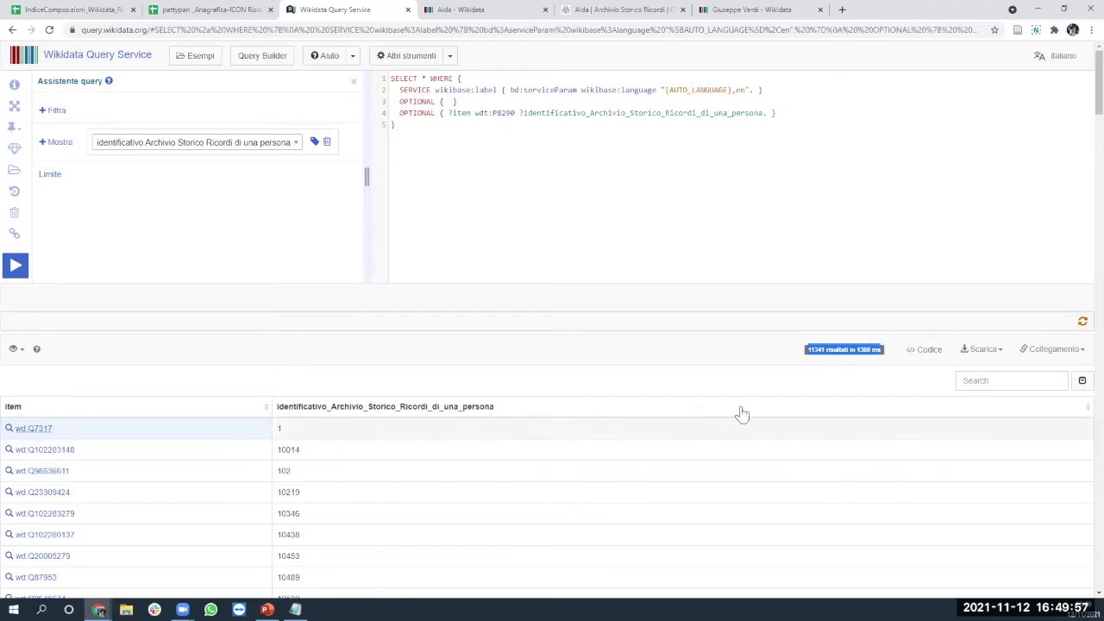
click(983, 351)
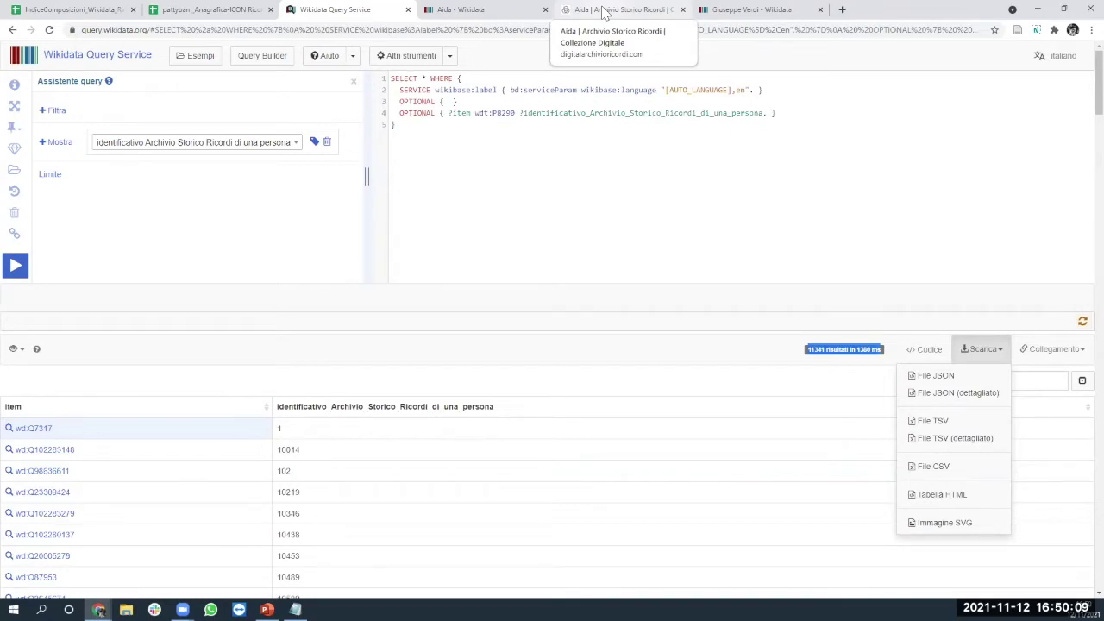
Step: Go back to the Giuseppe Verdi item and examine its external identifiers from other libraries, archives and catalogues
click(716, 10)
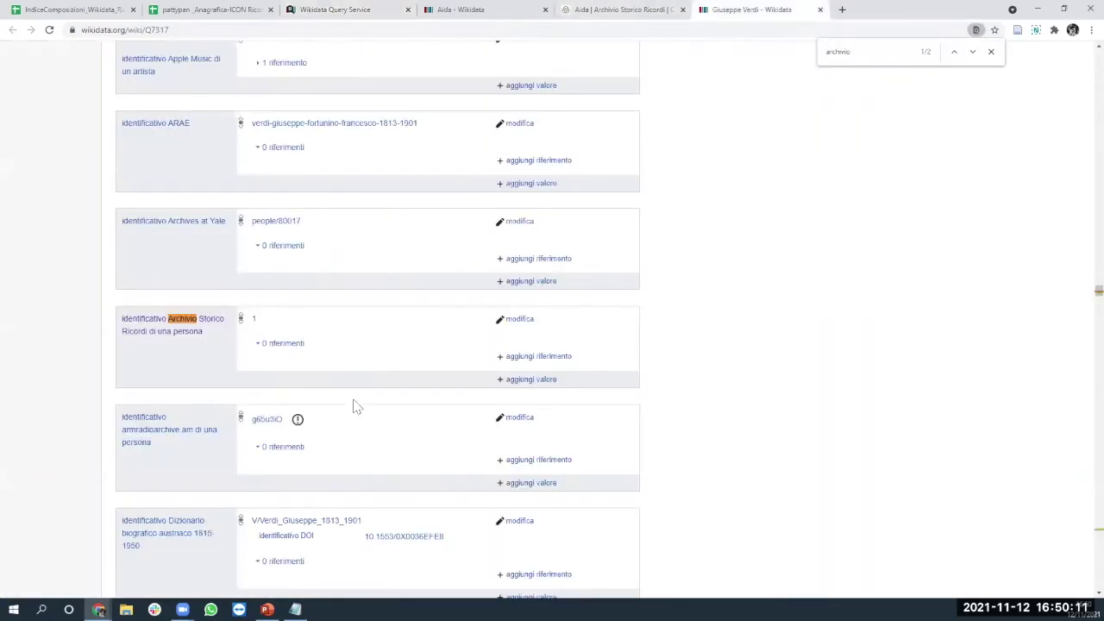
scroll(353, 406, down, 2)
scroll(352, 403, down, 3)
scroll(277, 413, up, 4)
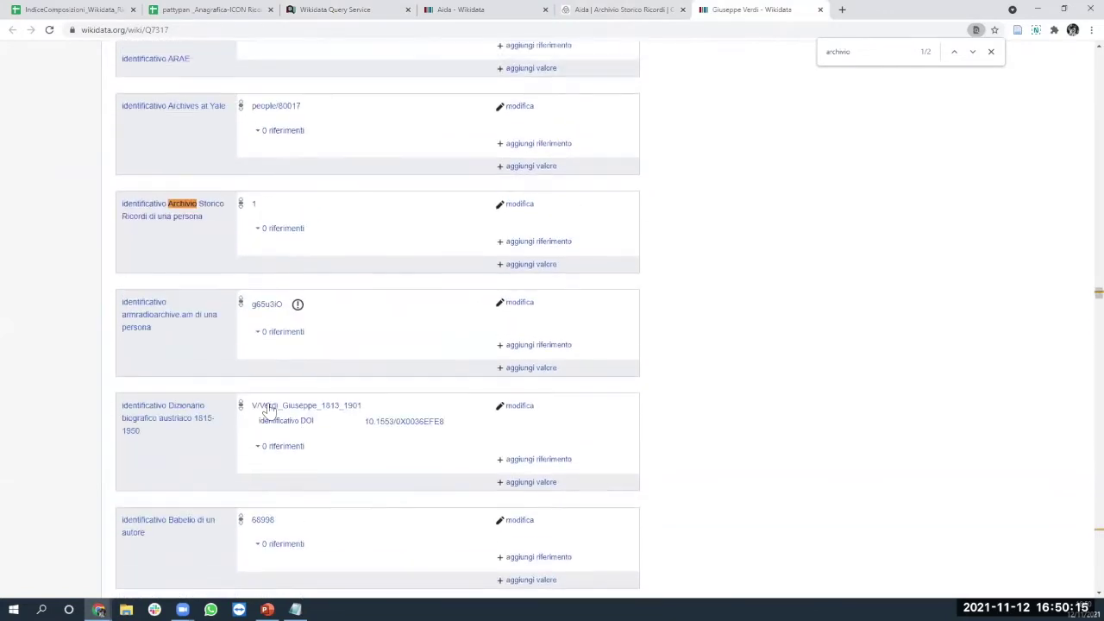
scroll(276, 412, up, 5)
scroll(242, 399, up, 10)
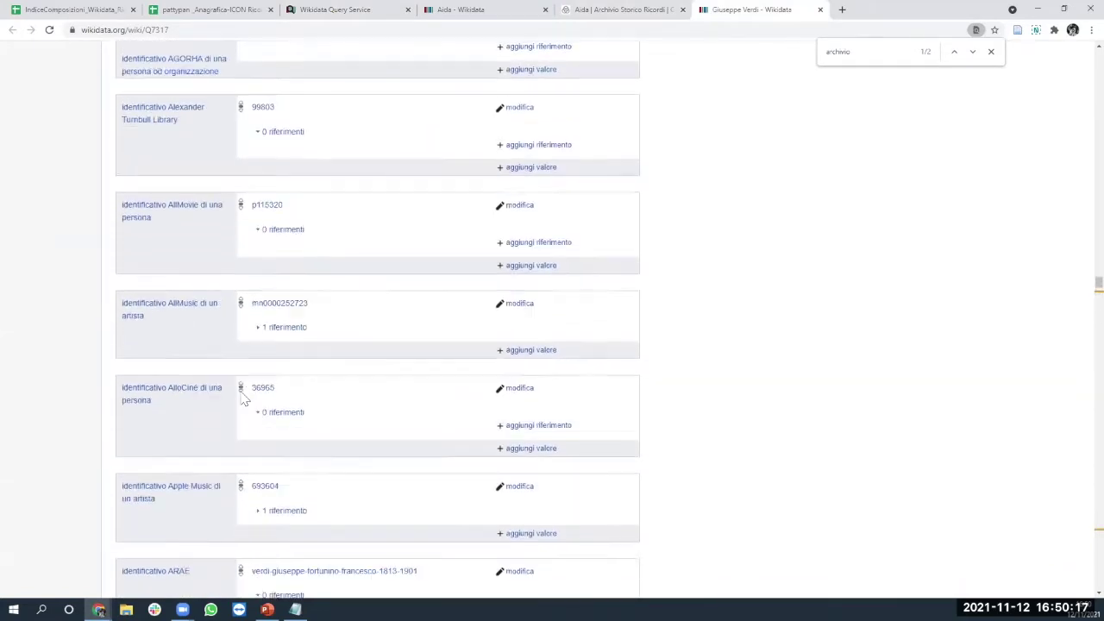
scroll(242, 398, up, 8)
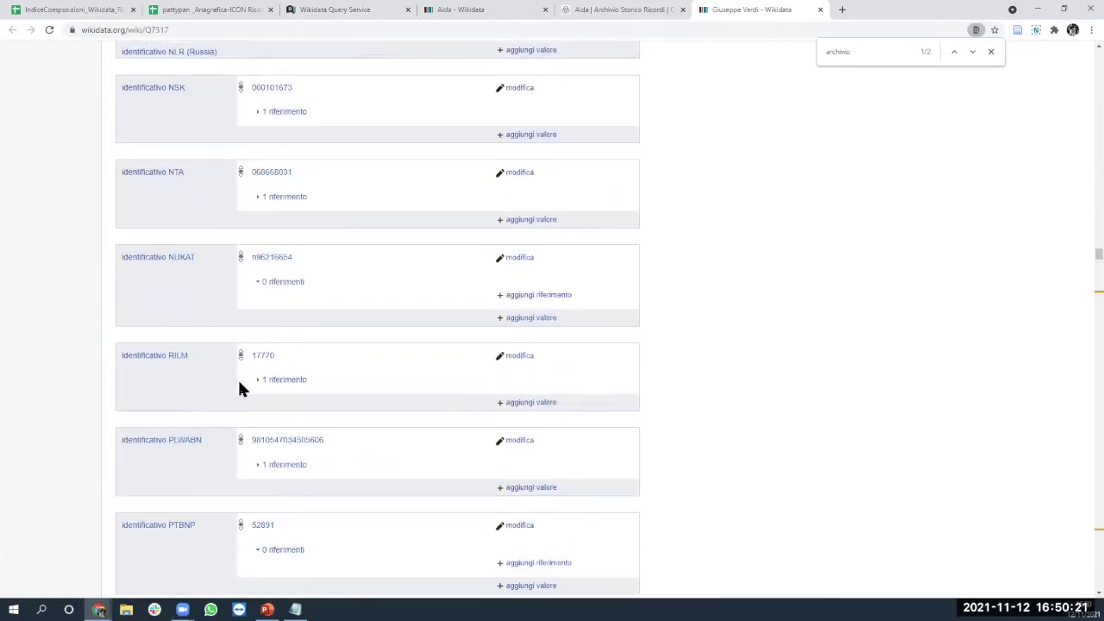
scroll(242, 393, up, 10)
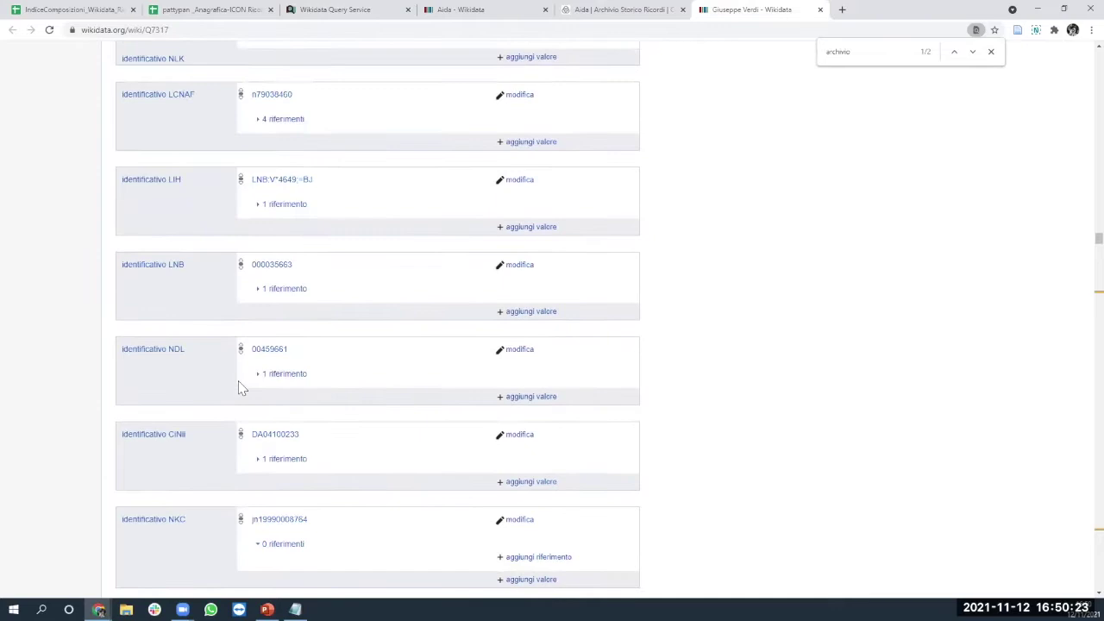
scroll(243, 390, up, 10)
scroll(243, 378, down, 5)
scroll(222, 509, down, 6)
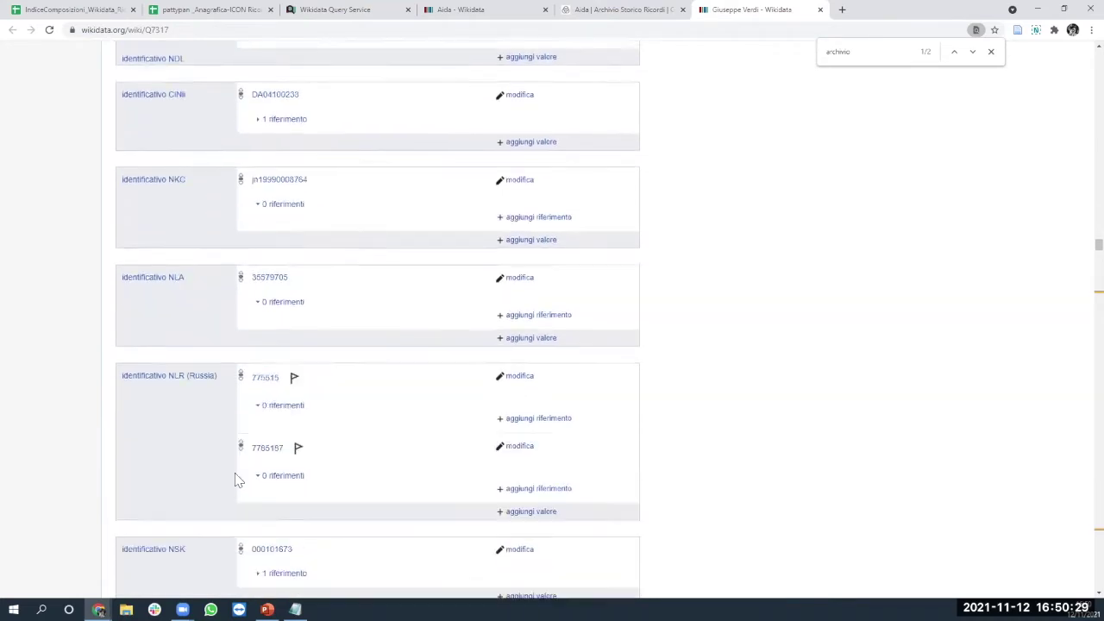
scroll(239, 480, down, 6)
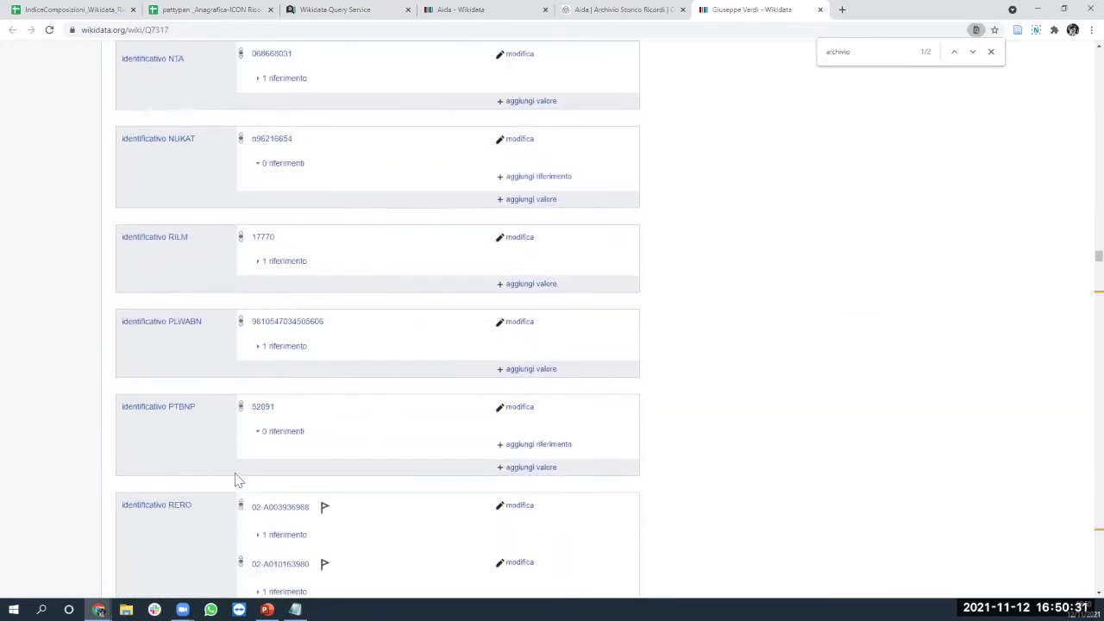
scroll(239, 481, down, 5)
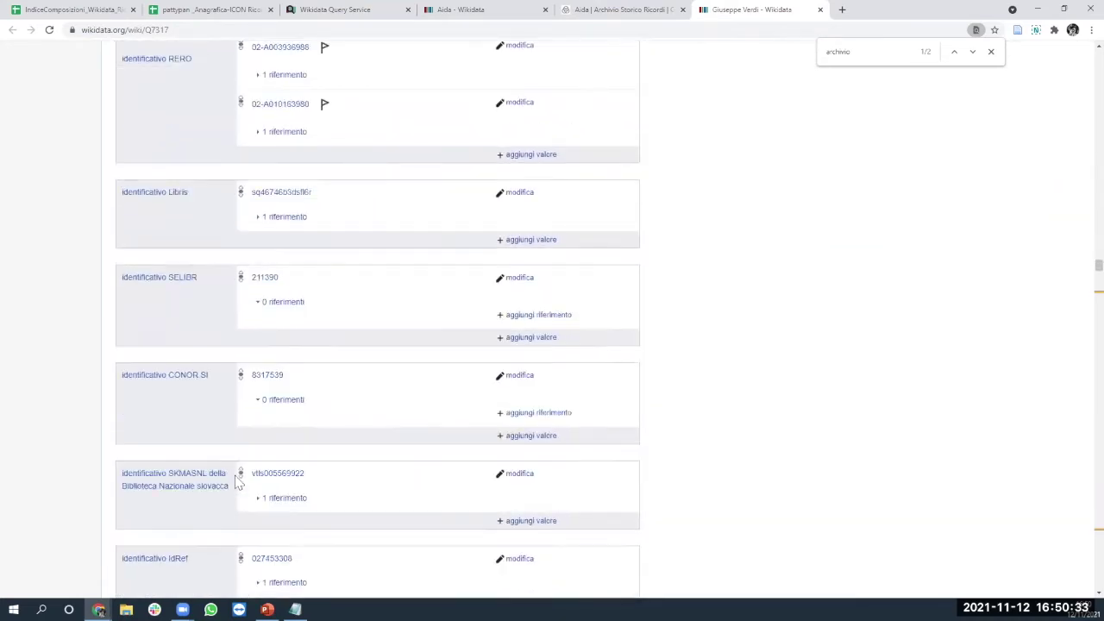
scroll(230, 481, down, 3)
scroll(227, 469, up, 7)
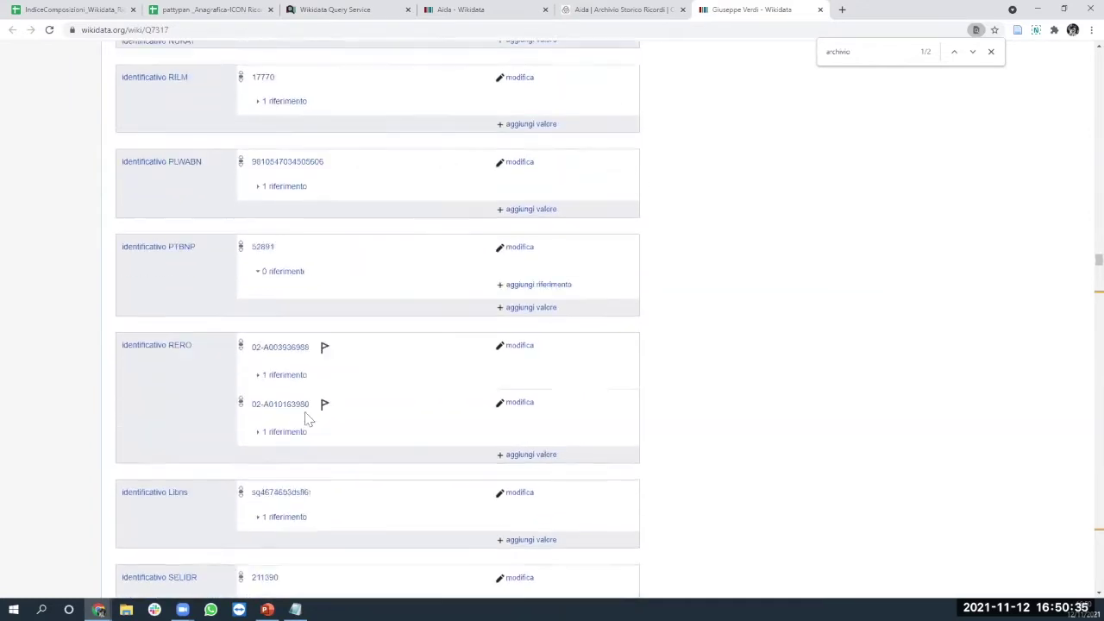
scroll(402, 451, up, 15)
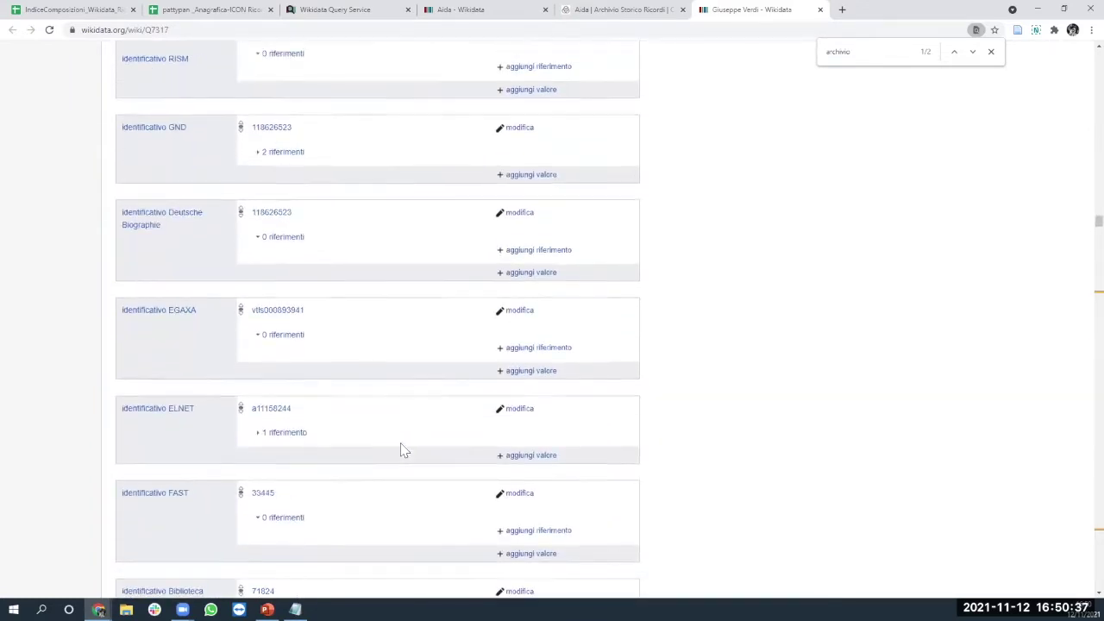
Step: Review the Giuseppe Verdi item's statements on sources, collections, memberships and teachers
scroll(402, 450, up, 15)
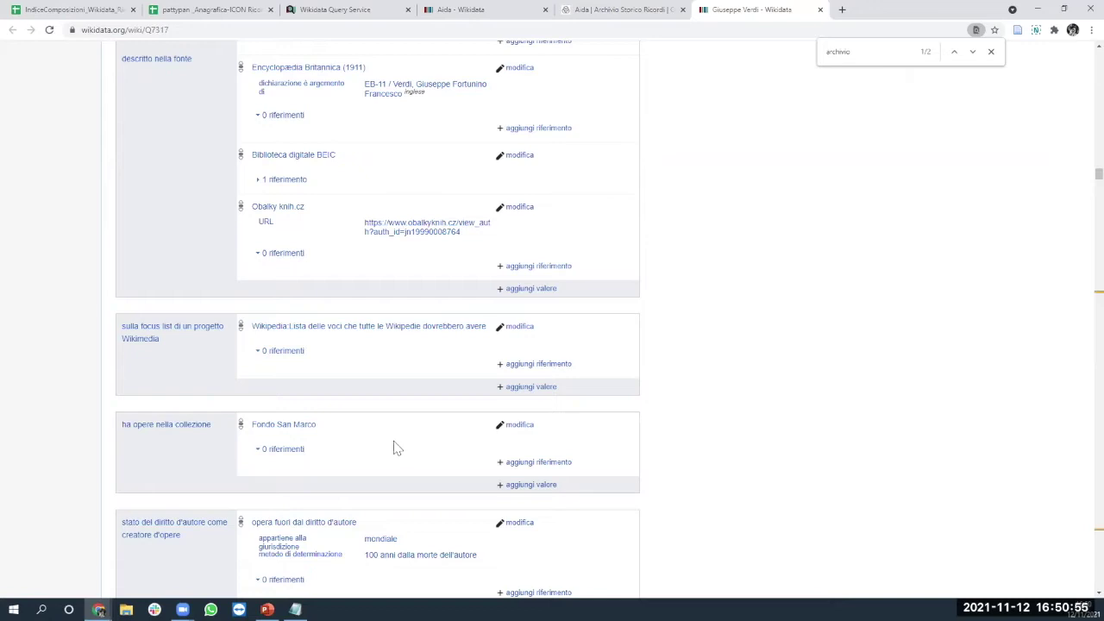
scroll(669, 324, up, 5)
scroll(674, 325, up, 20)
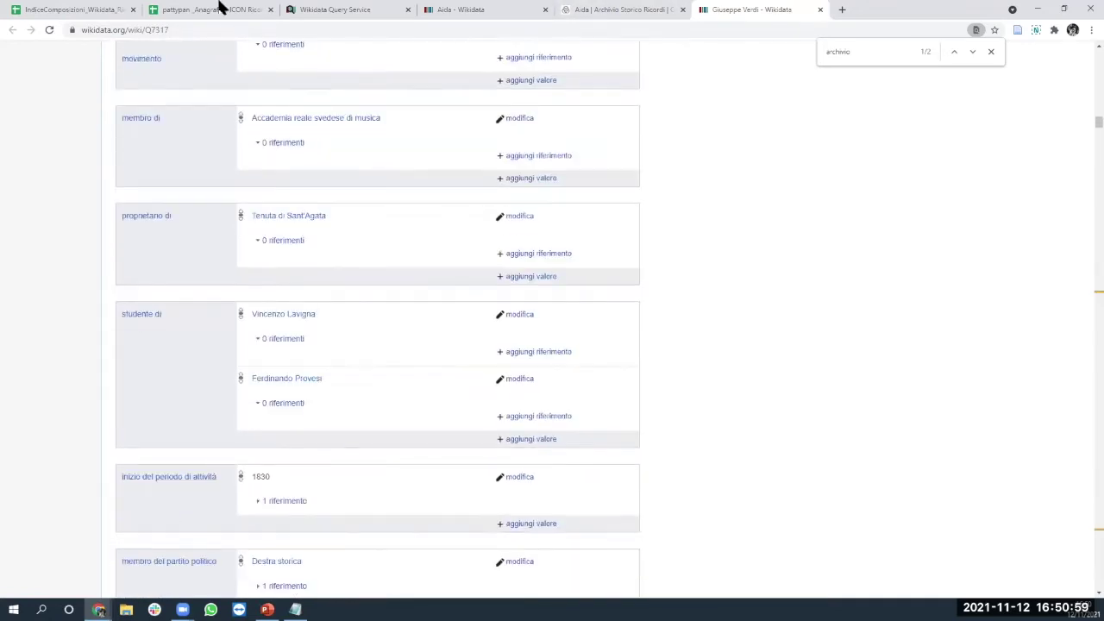
Step: Switch to the IndiceComposizioni_Wikidata_Ricordi spreadsheet and examine the first recid formula and the property codes from P8732 to P1476 in row 2
click(51, 9)
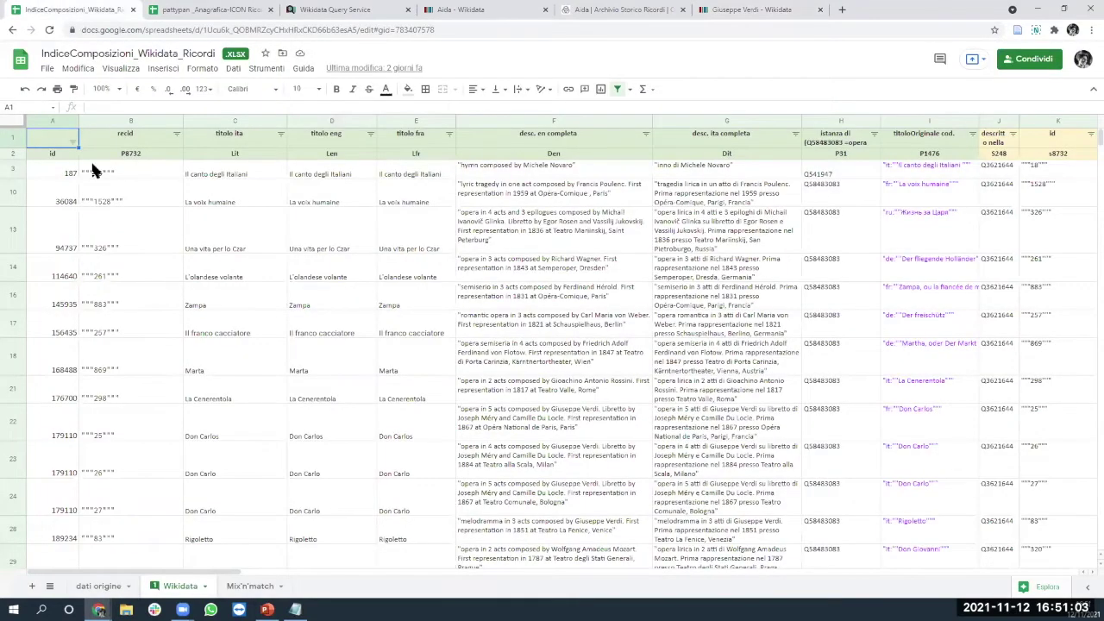
click(95, 171)
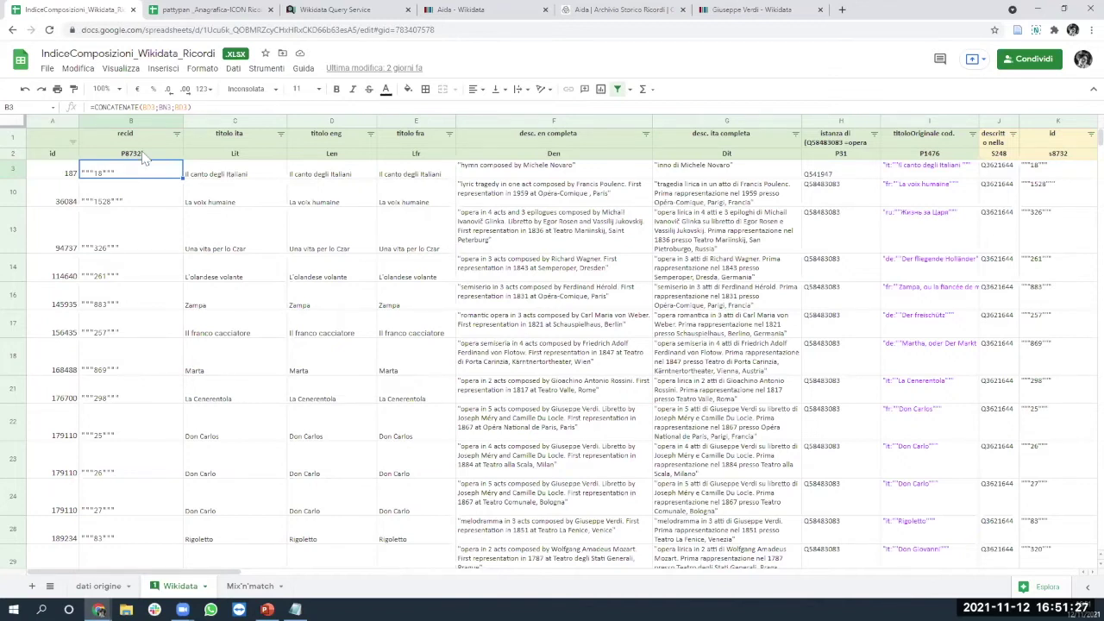
drag(145, 158, 939, 152)
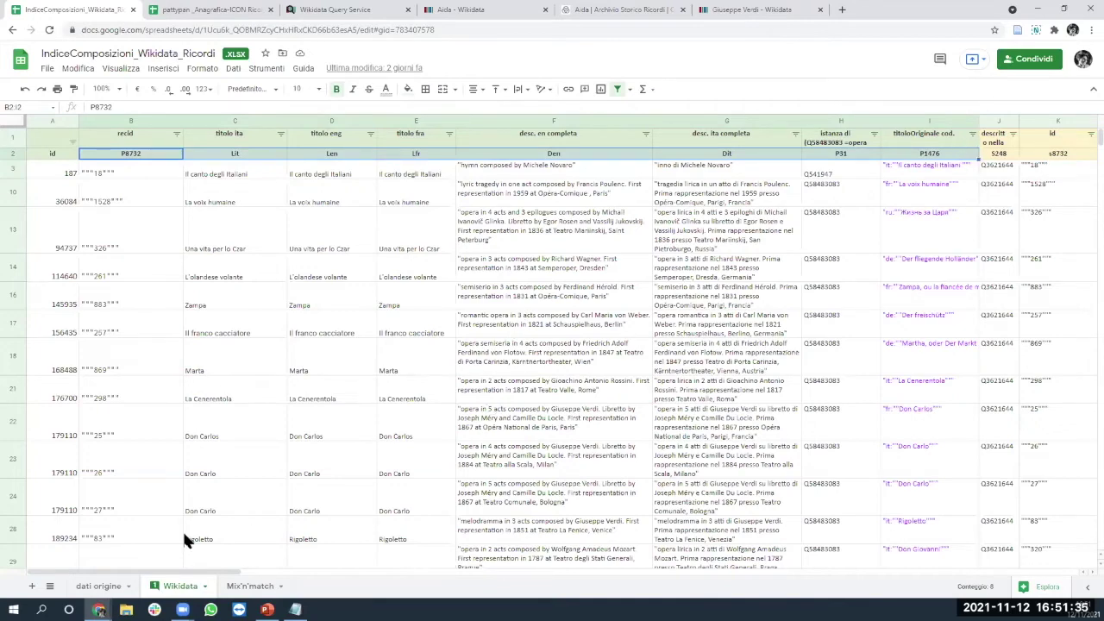
click(242, 178)
click(169, 153)
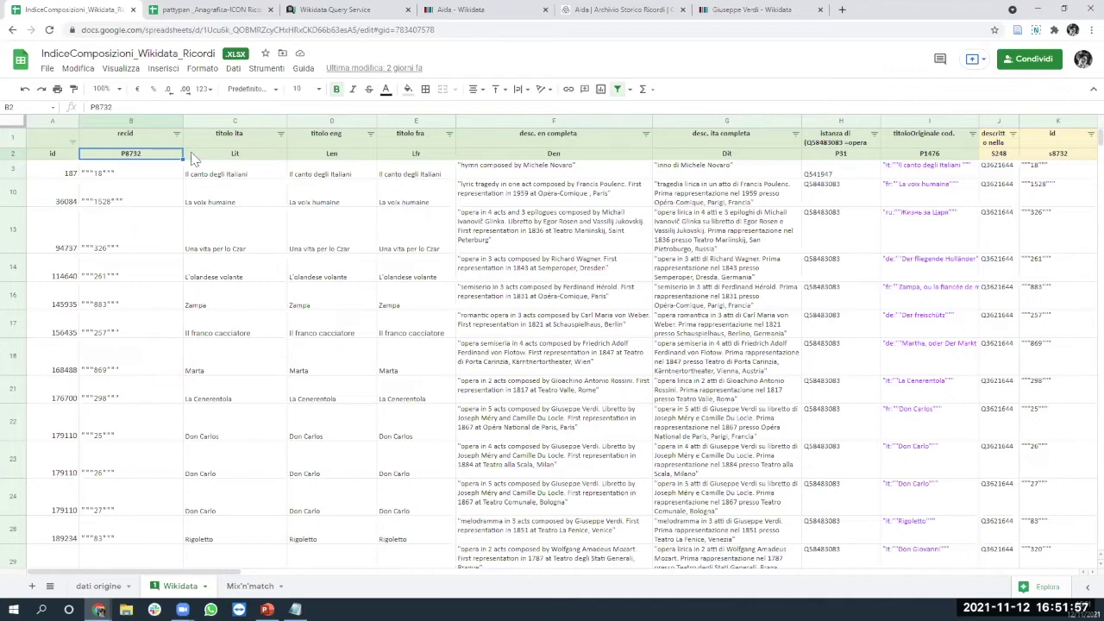
Step: View the pattypan _Anagrafica-ICON Ricordi spreadsheet, then open the Wikimedia Commons category "Media from Archivio Storico Ricordi" in a new tab
click(212, 10)
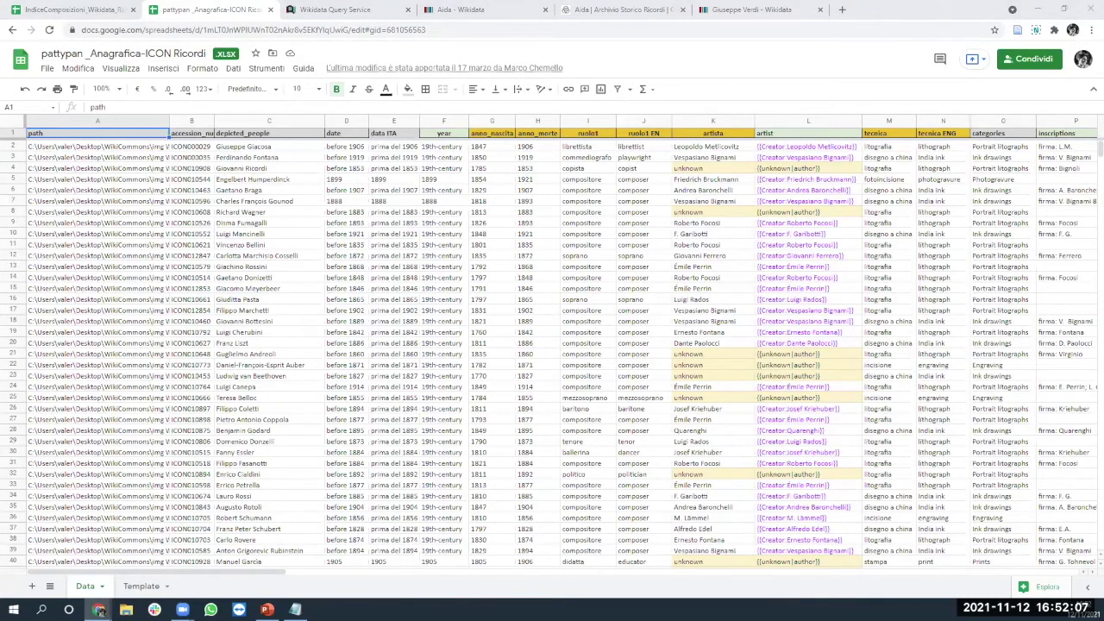
click(843, 10)
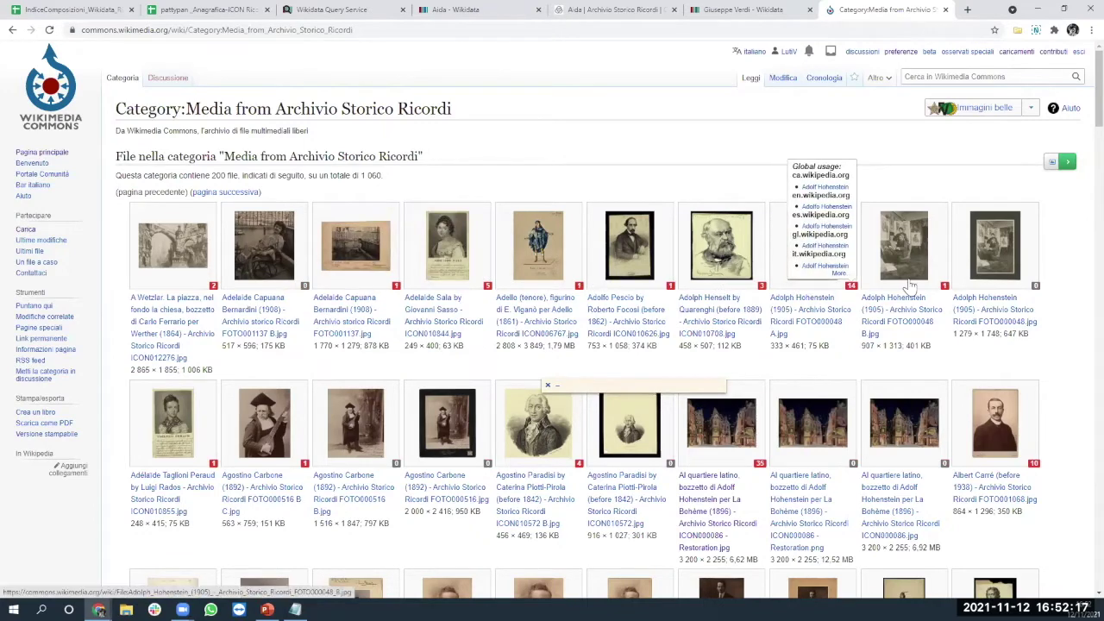
mouse_move(851, 286)
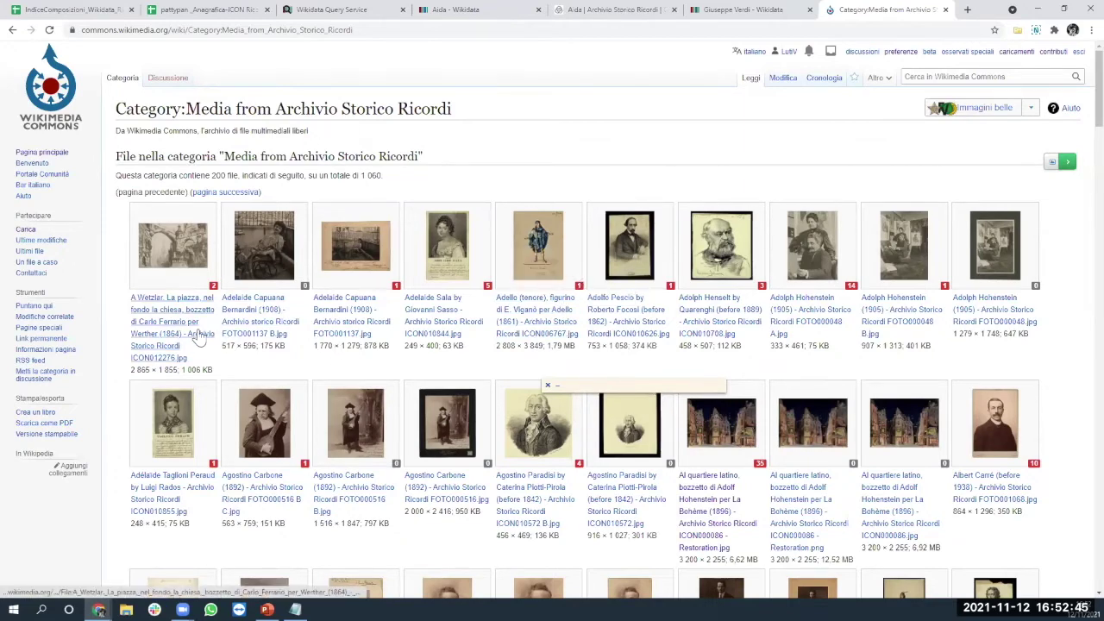
Step: Look over the first rows of files in the Commons category and highlight the category name in the page title
scroll(199, 284, down, 1)
scroll(197, 339, down, 3)
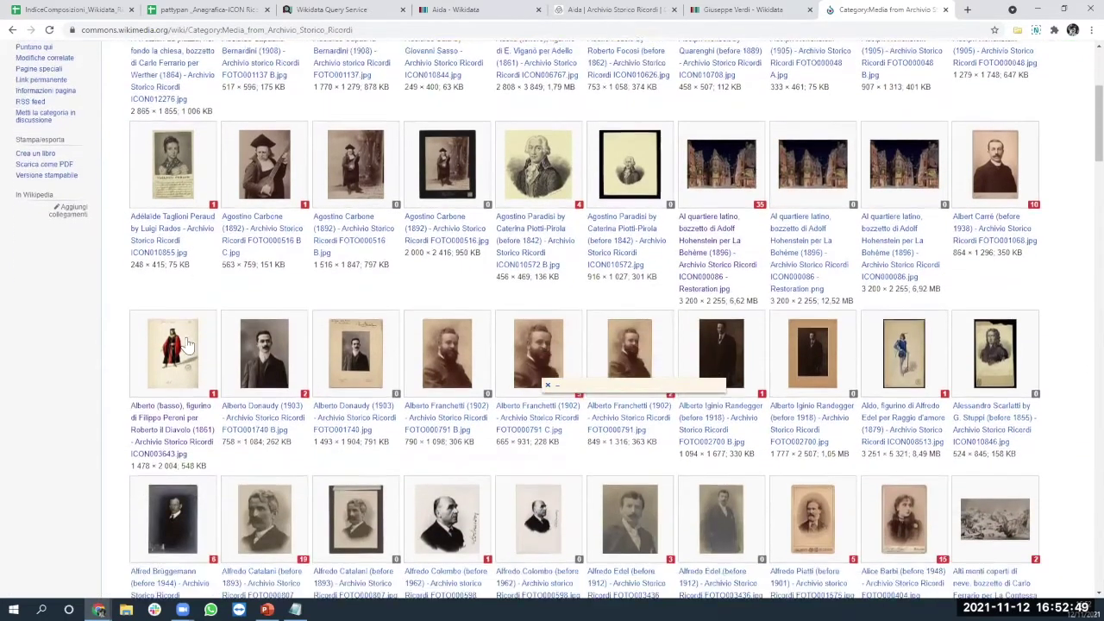
scroll(258, 379, down, 1)
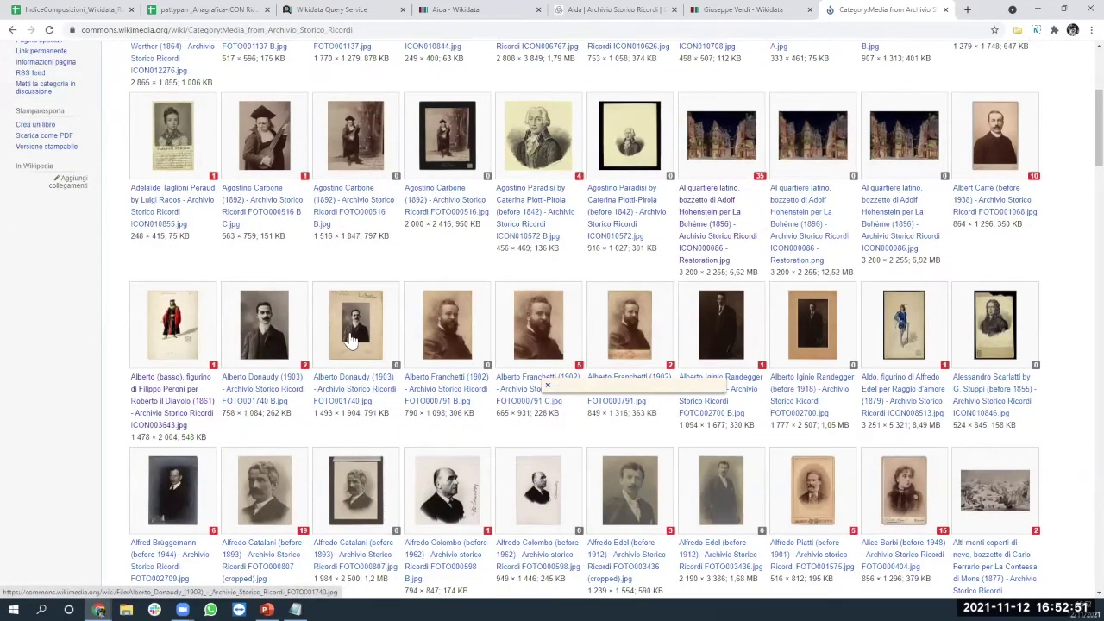
scroll(349, 341, up, 5)
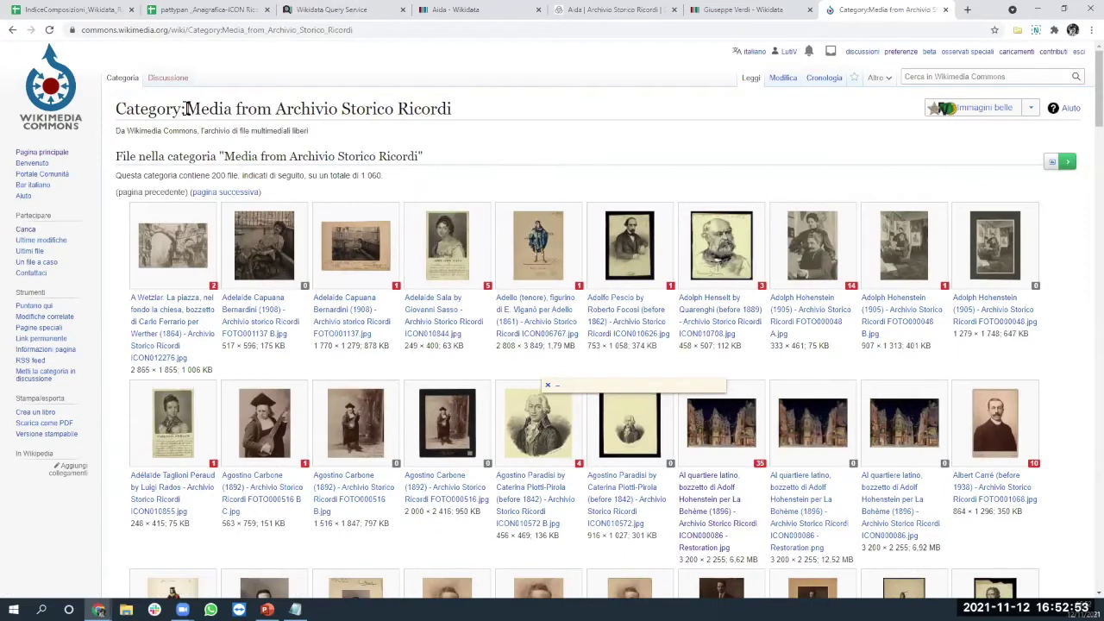
drag(187, 102, 552, 163)
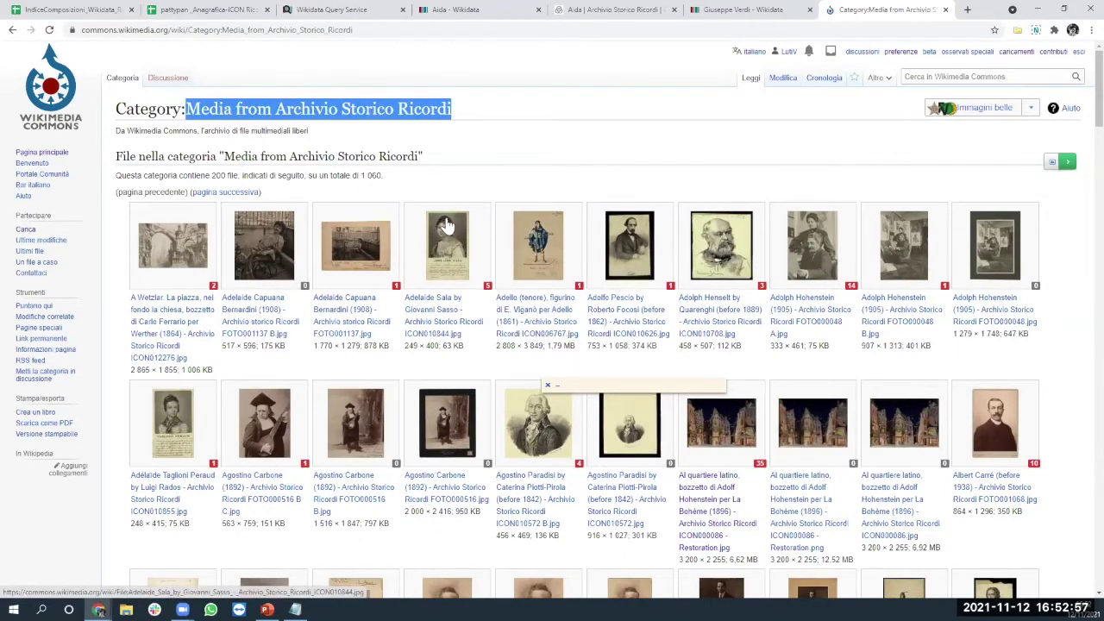
Step: Browse the category's file thumbnails down to the parent categories at the page's end, and return to the page's beginning
scroll(576, 154, down, 10)
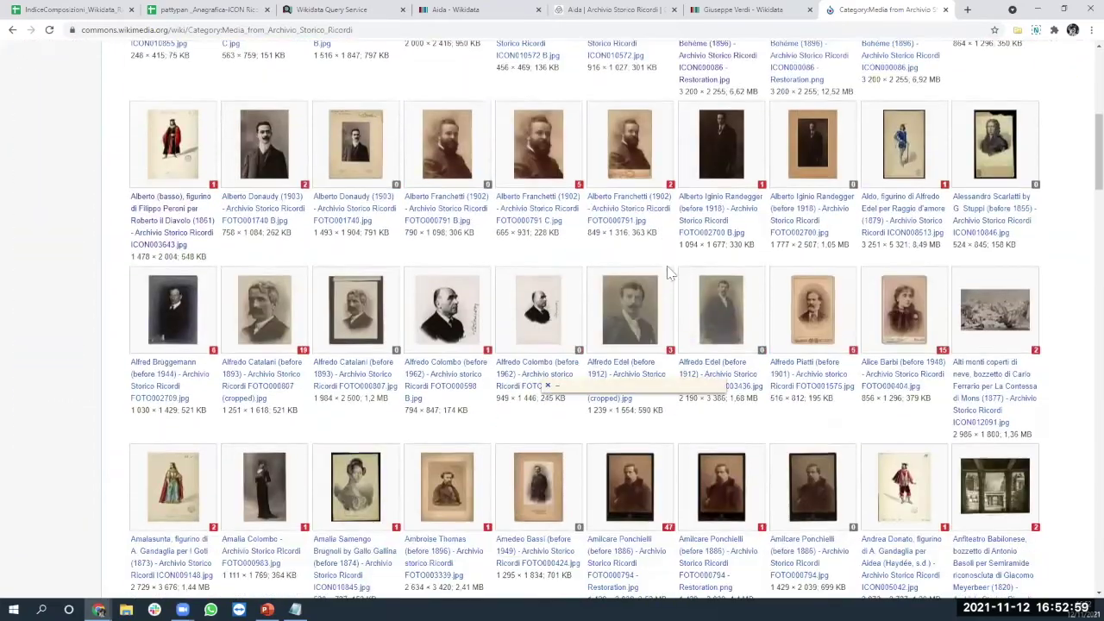
scroll(672, 270, down, 10)
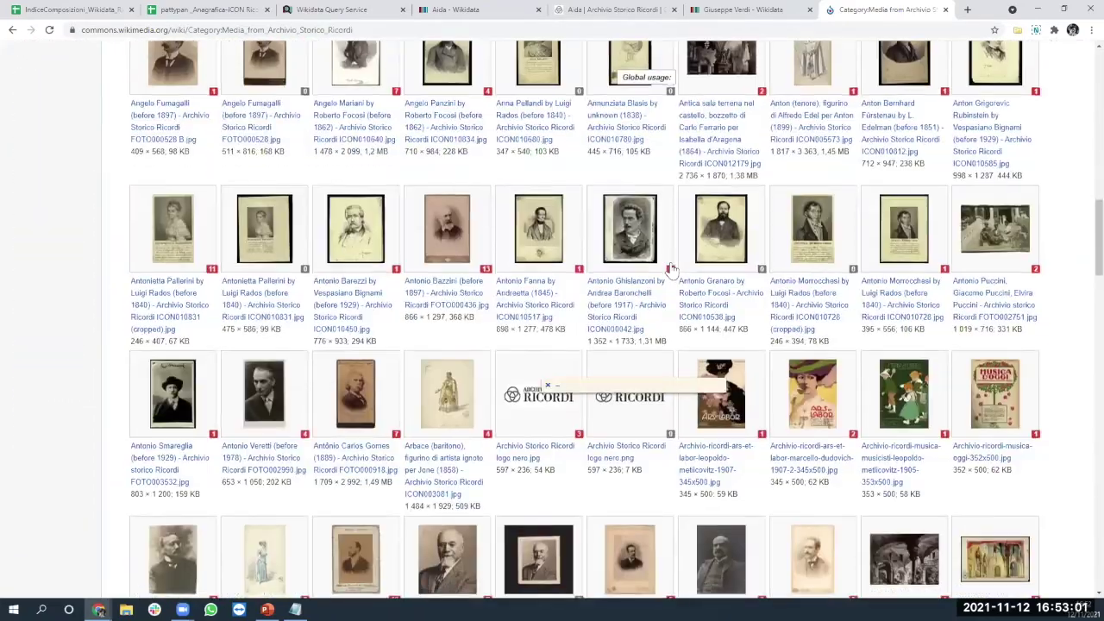
scroll(673, 270, down, 10)
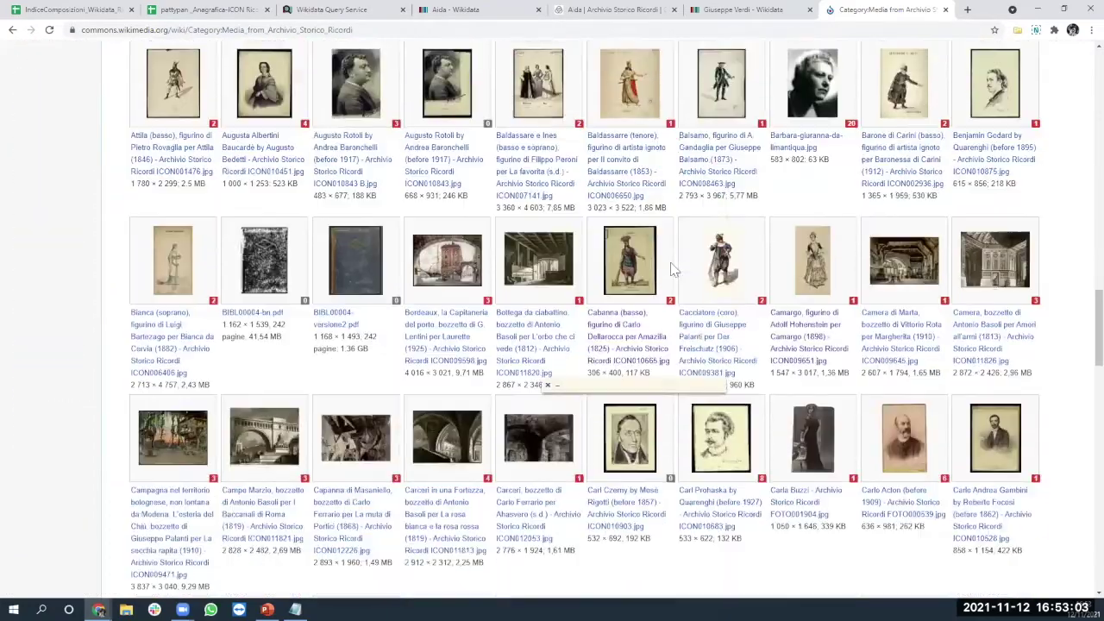
scroll(672, 270, down, 10)
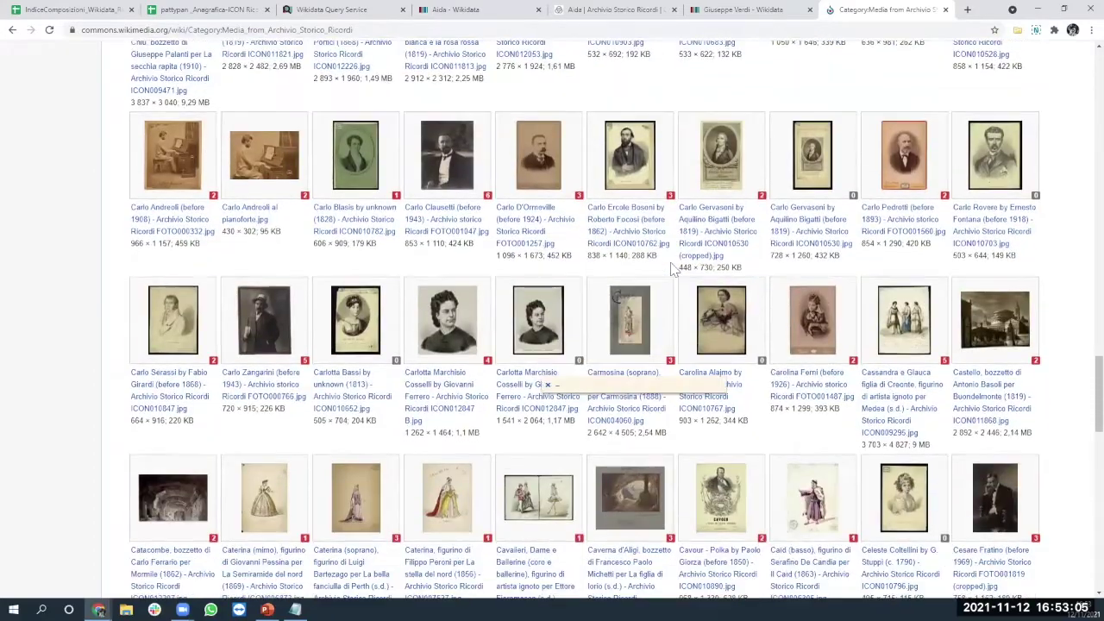
scroll(672, 270, down, 10)
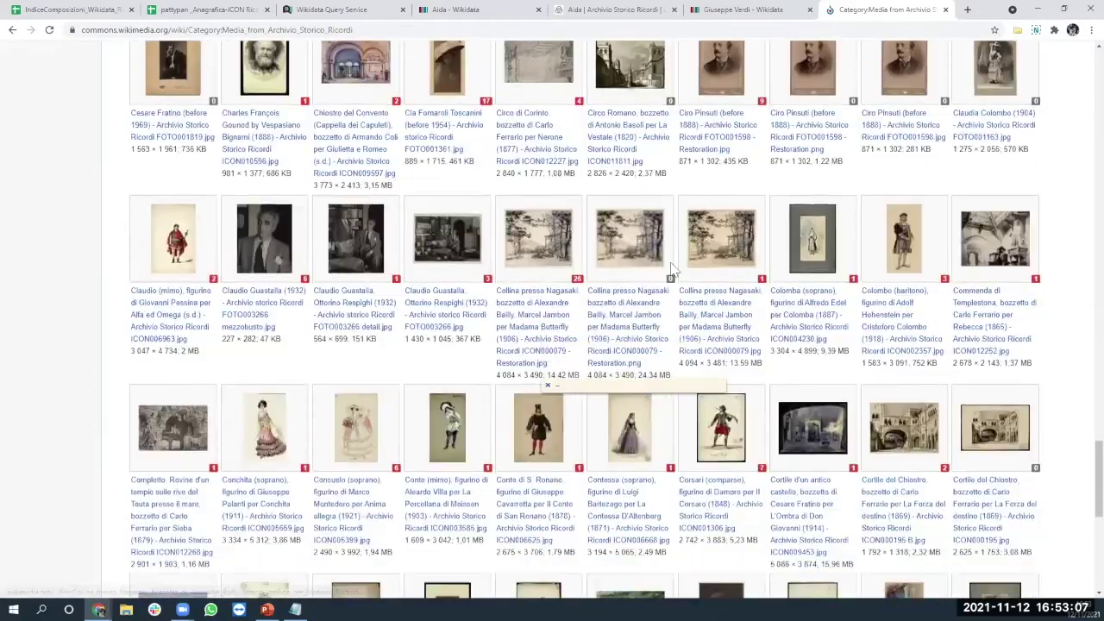
scroll(672, 270, down, 5)
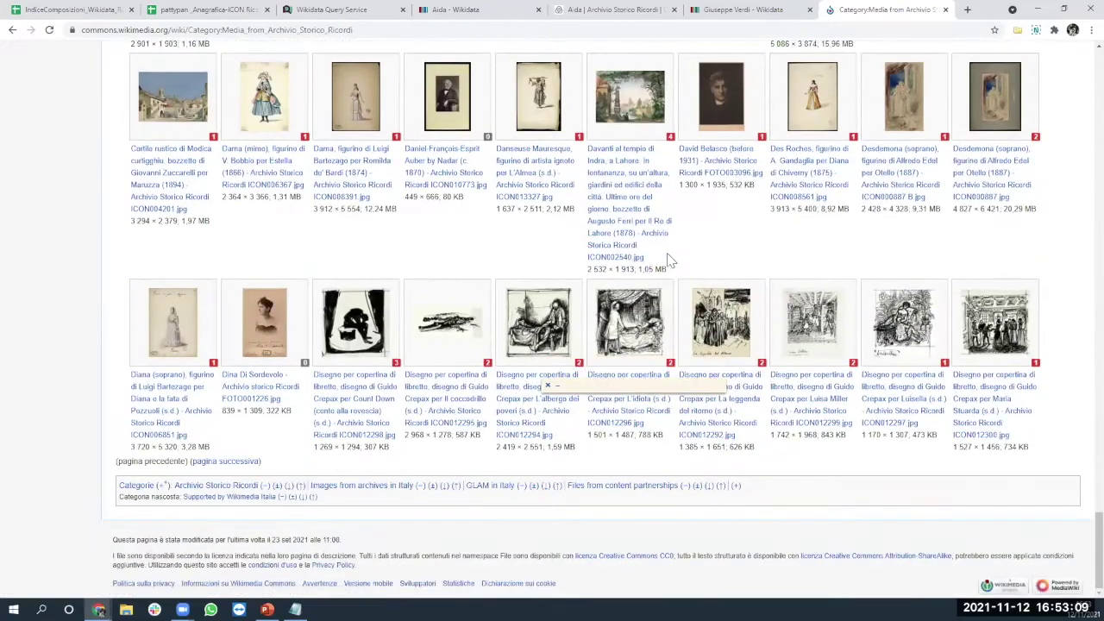
scroll(672, 260, up, 20)
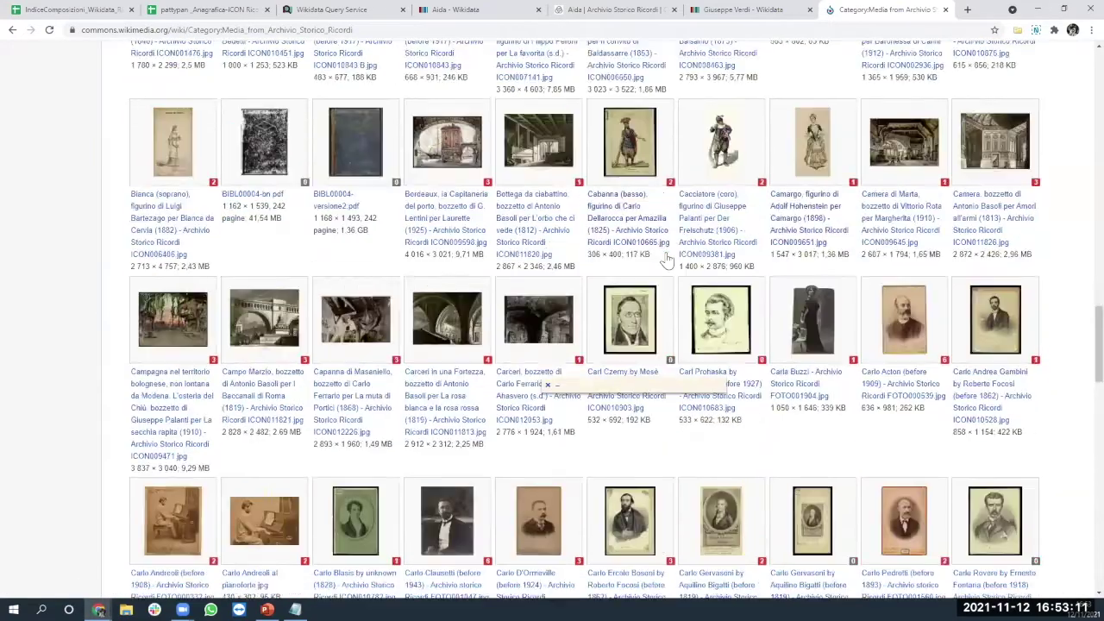
scroll(667, 248, up, 15)
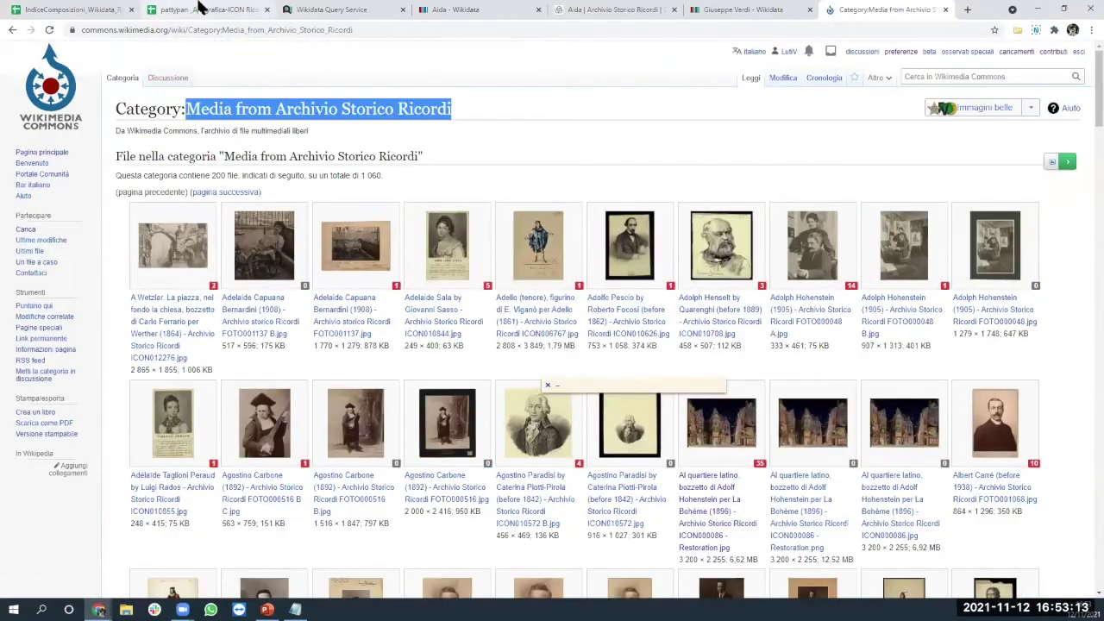
Step: Switch to the pattypan _Anagrafica-ICON Ricordi spreadsheet and inspect the date and data ITA formulas in row 2
key(ctrl+2)
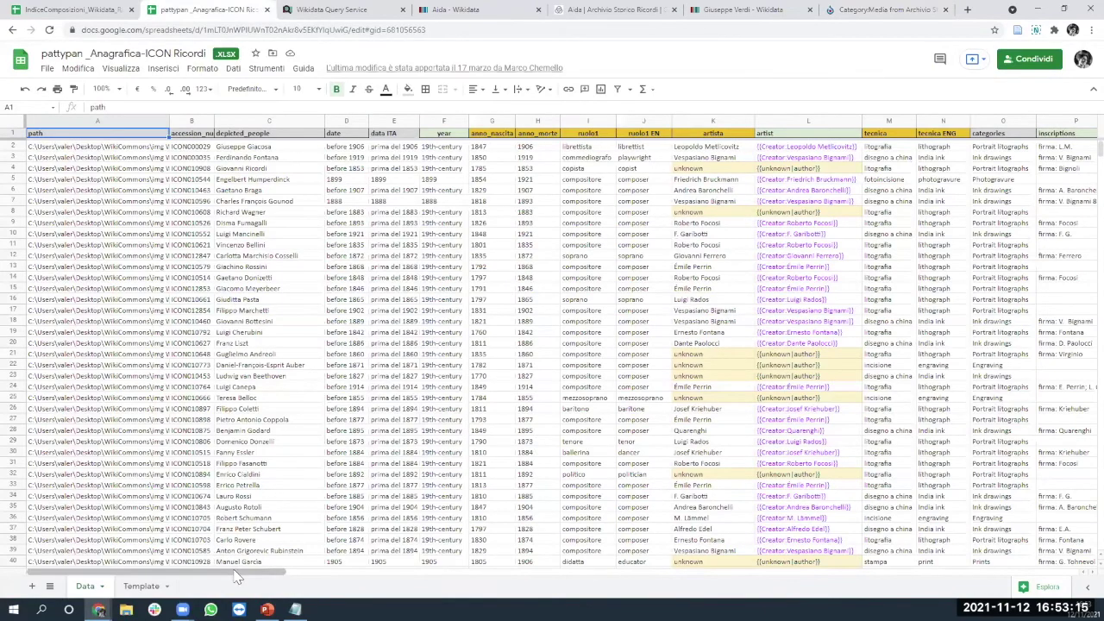
drag(234, 569, 216, 587)
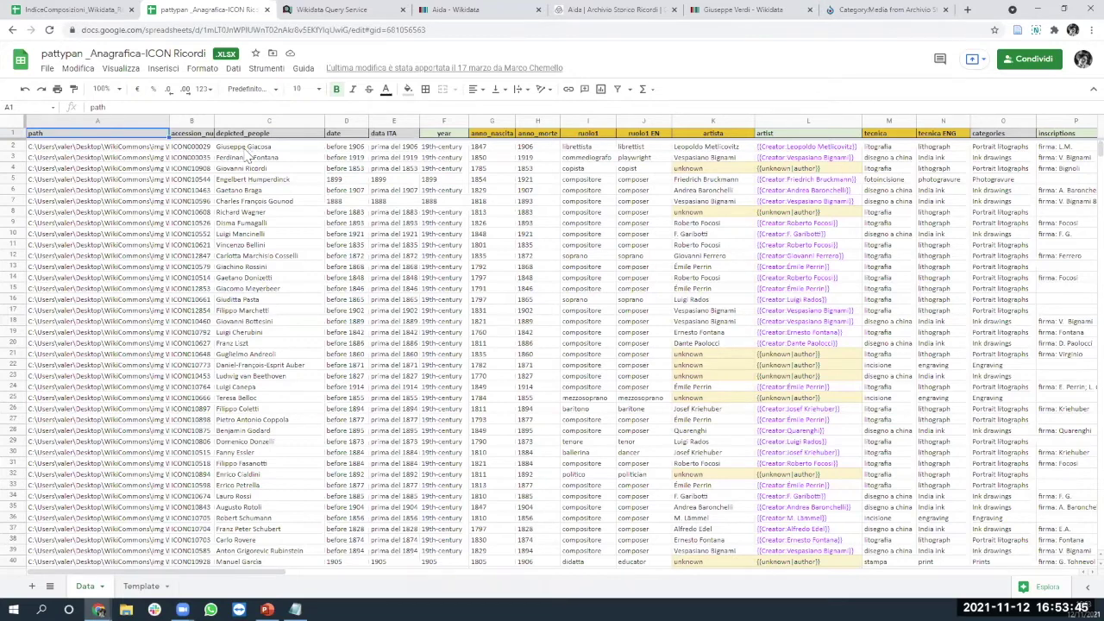
click(354, 149)
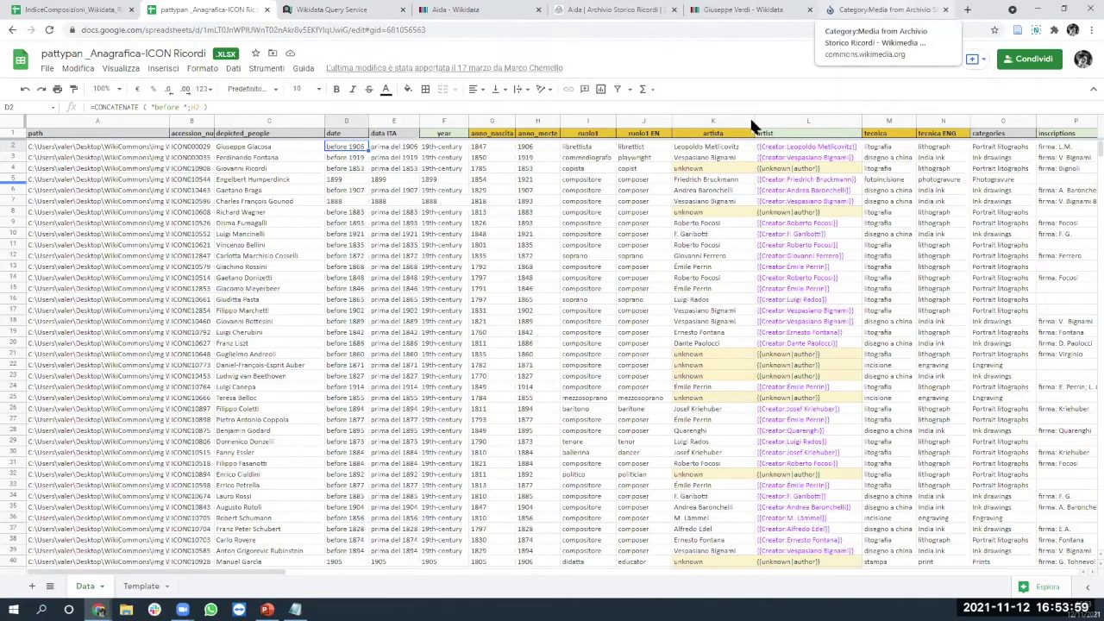
click(382, 147)
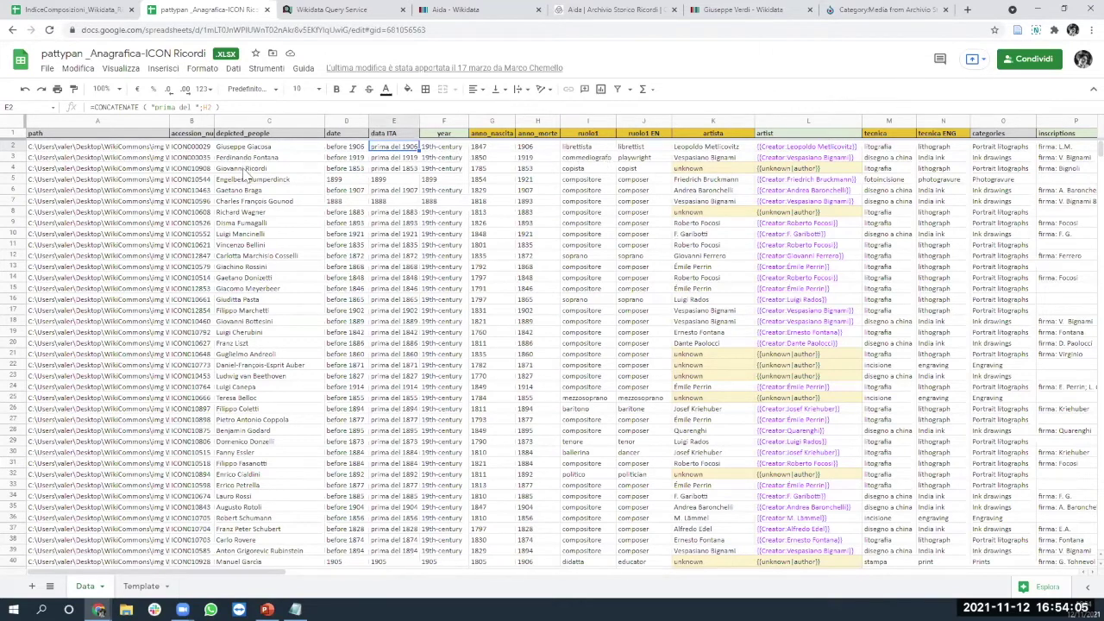
Step: Highlight the depicted_people entries in C2:C27 and check the artista entry in row 2
click(269, 147)
drag(266, 244, 271, 420)
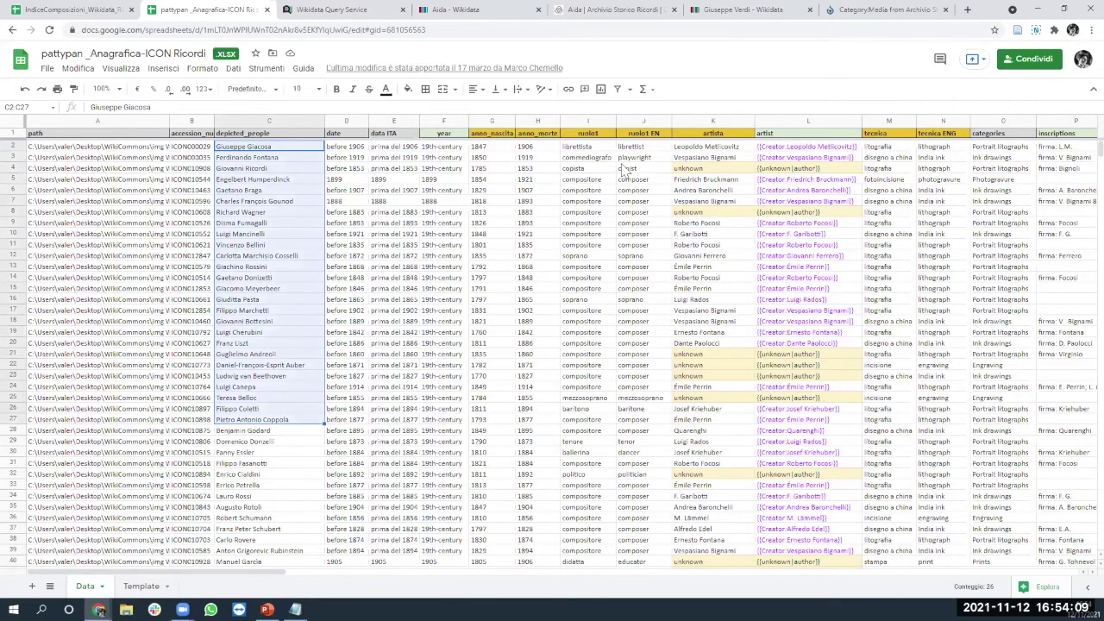
click(687, 148)
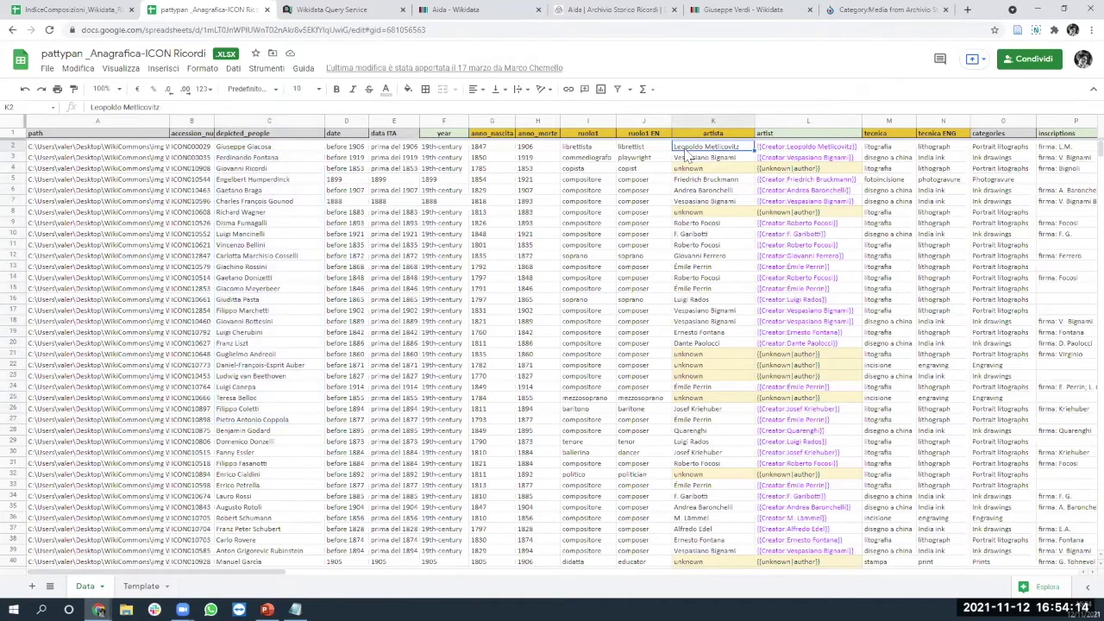
Step: Examine the row 2 entries from tecnica through the medium formula, and check the inscriptions cell P2
click(877, 148)
key(Right)
key(Right)
key(Right)
key(Right)
key(Right)
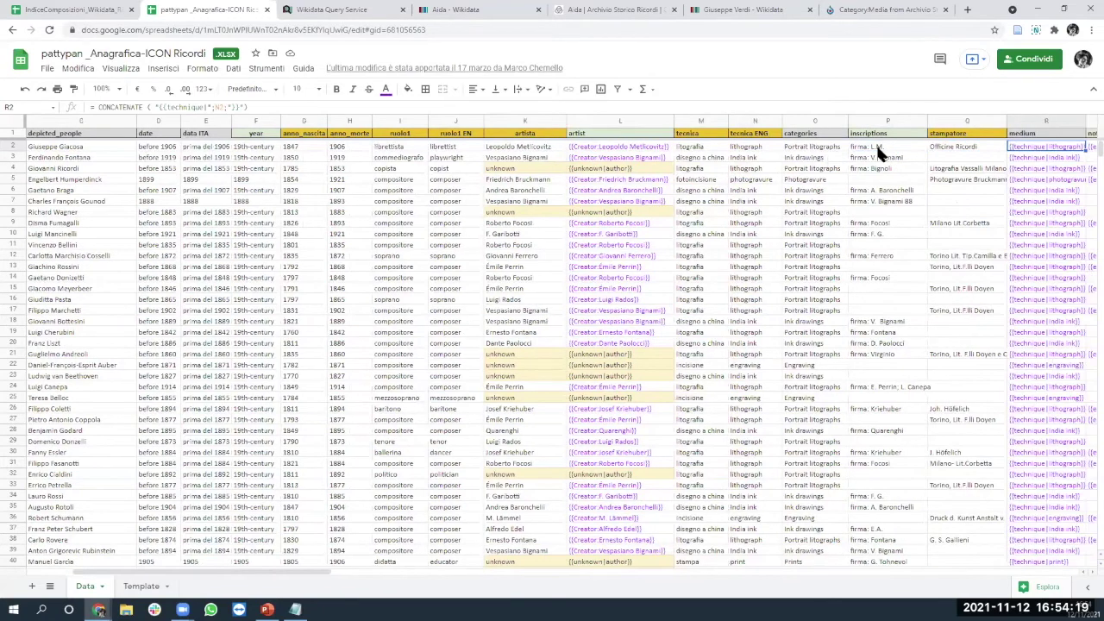
click(877, 148)
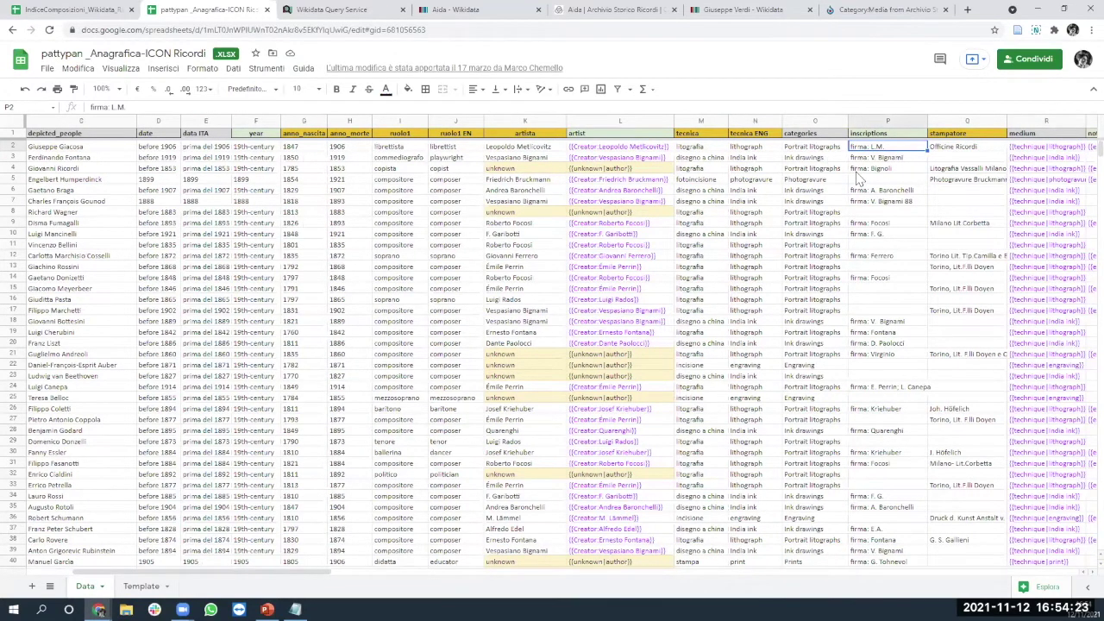
Step: Walk through row 2 from stampatore to source, examining the medium and name formulas and the URL 1 and URL 2 entries
key(Right)
key(Right)
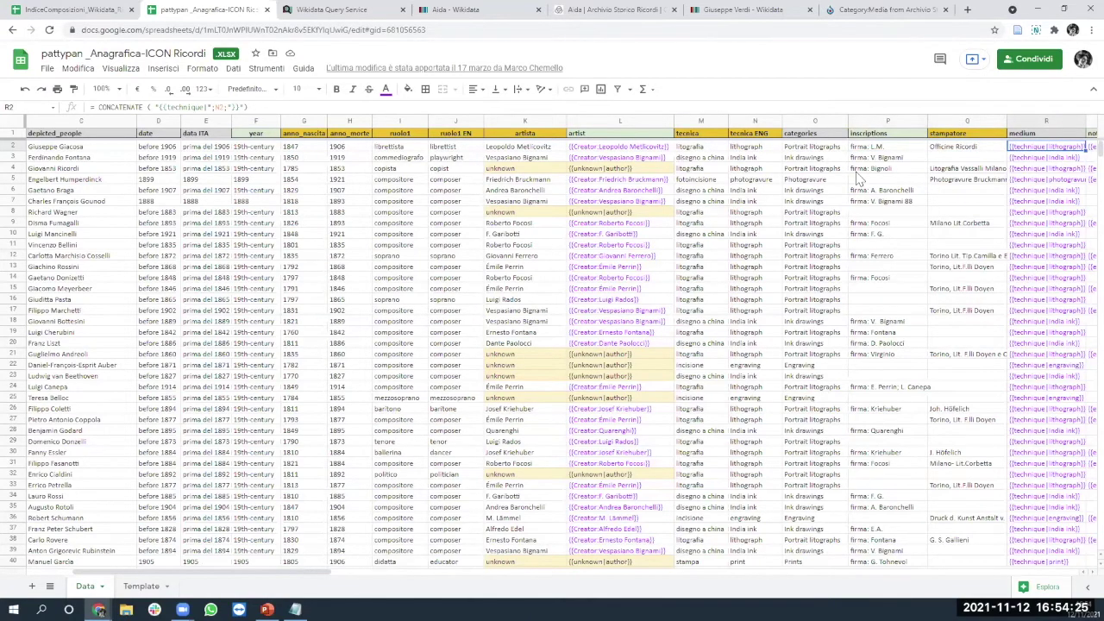
key(Right)
key(Right)
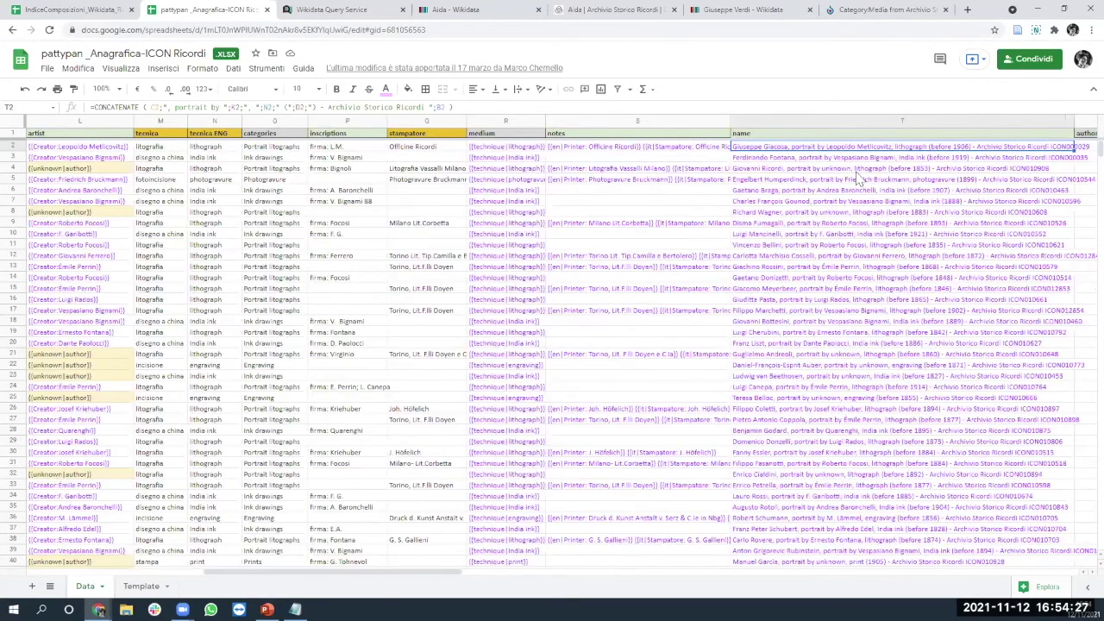
key(Right)
key(Right)
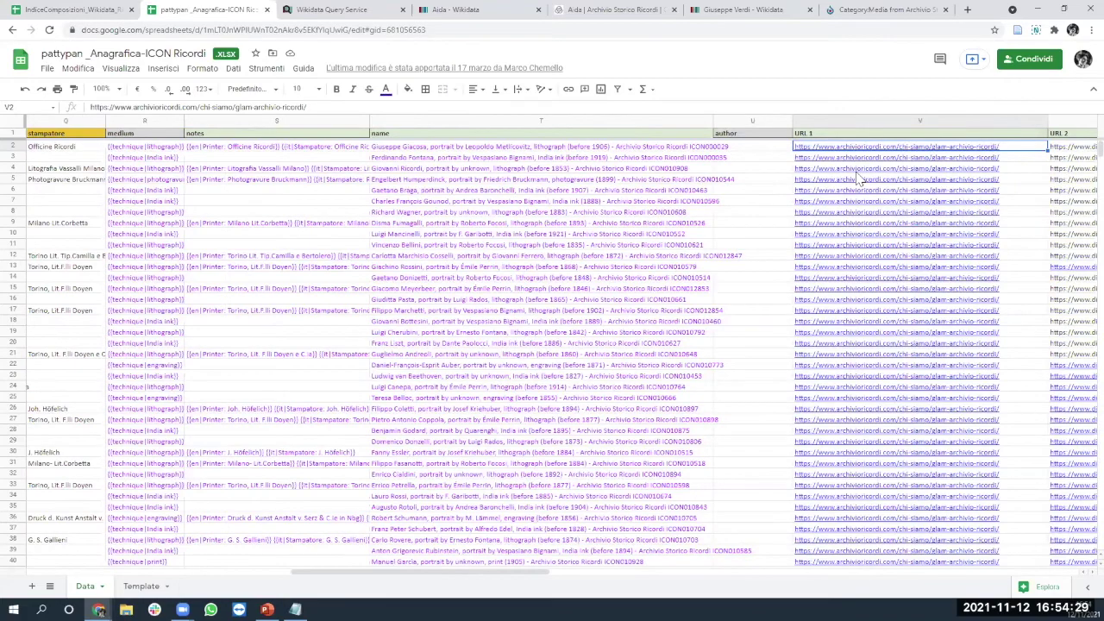
key(Right)
key(Right)
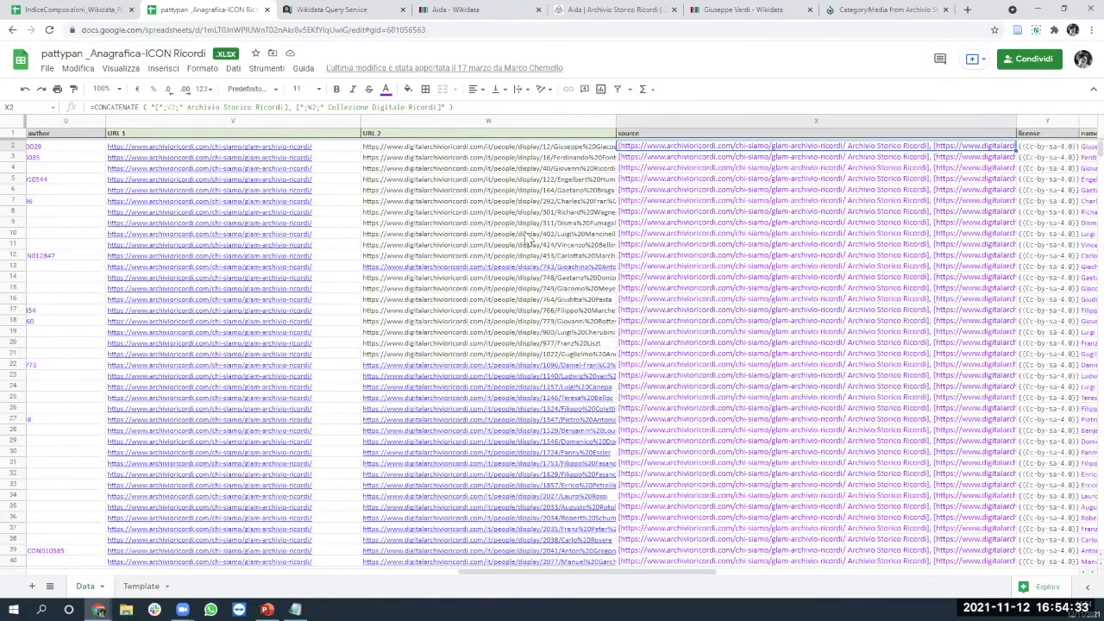
Step: Review the license, name, title, description and permission cells in row 2, ending at the wikidata cell AD2
key(Right)
key(Right)
key(Right)
key(Right)
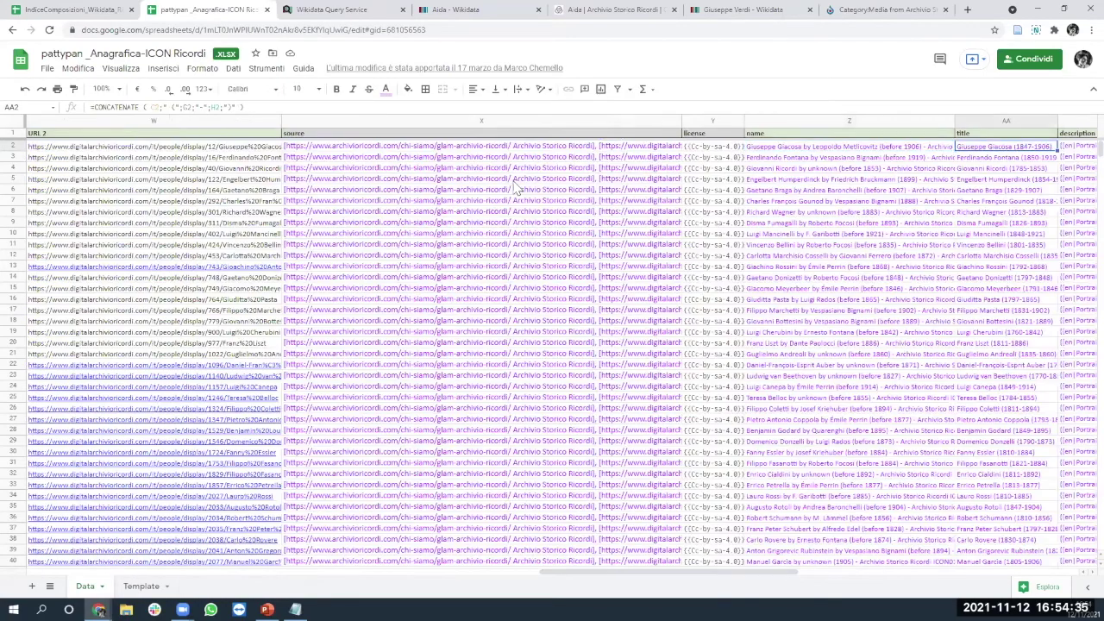
key(Right)
key(Right)
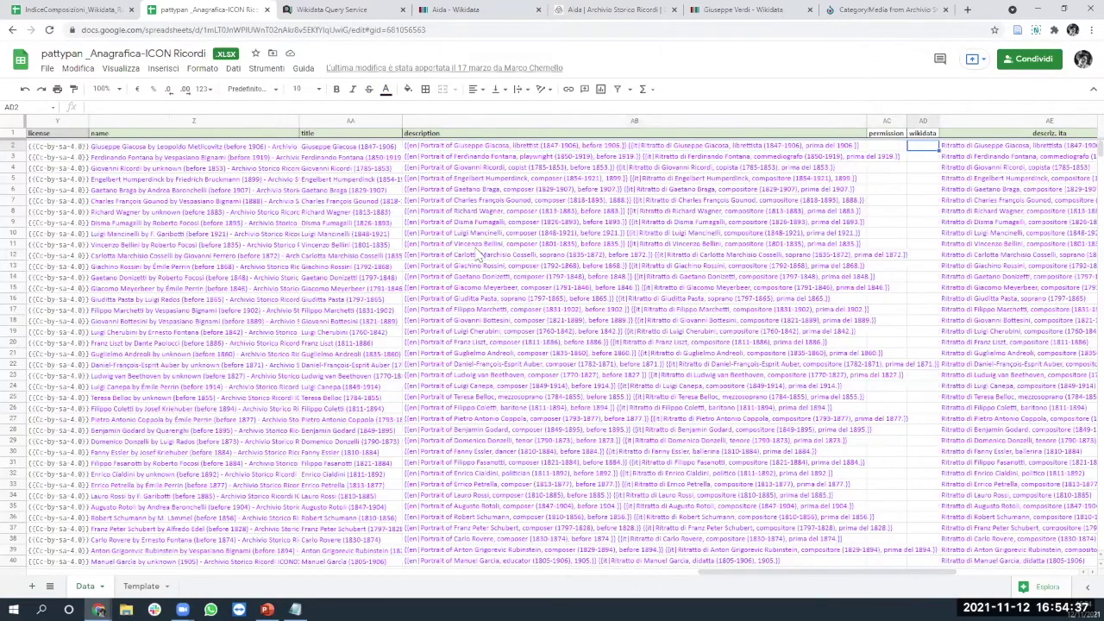
Step: Return to the Commons category, open the ICON000086 "Restoration.jpg" file page of "Al quartiere latino" for La Bohème, and examine its file information
click(863, 9)
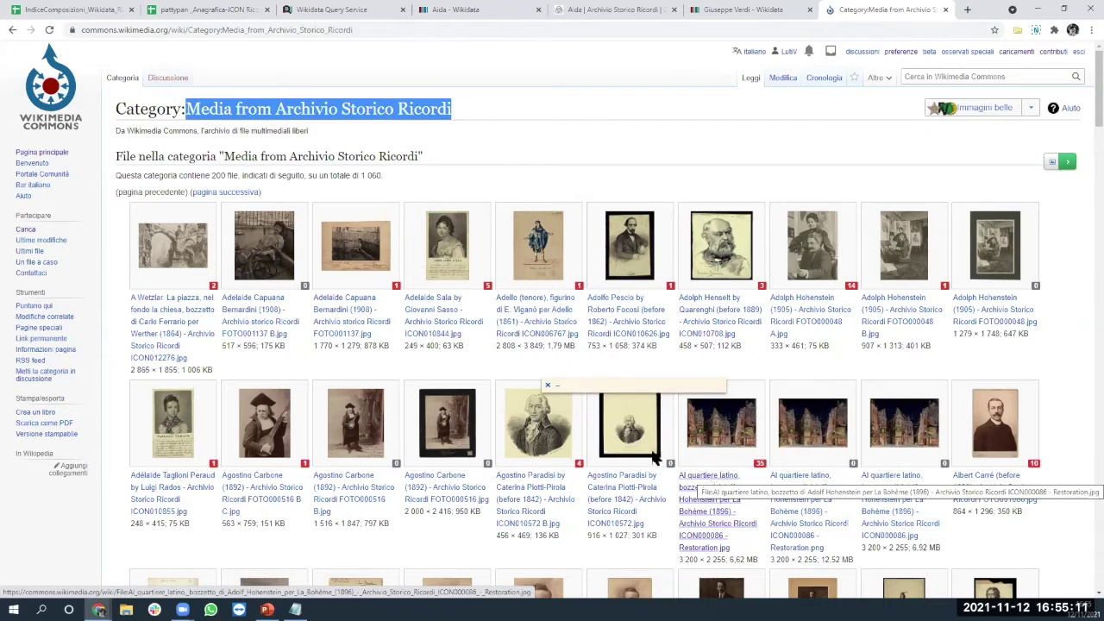
click(569, 128)
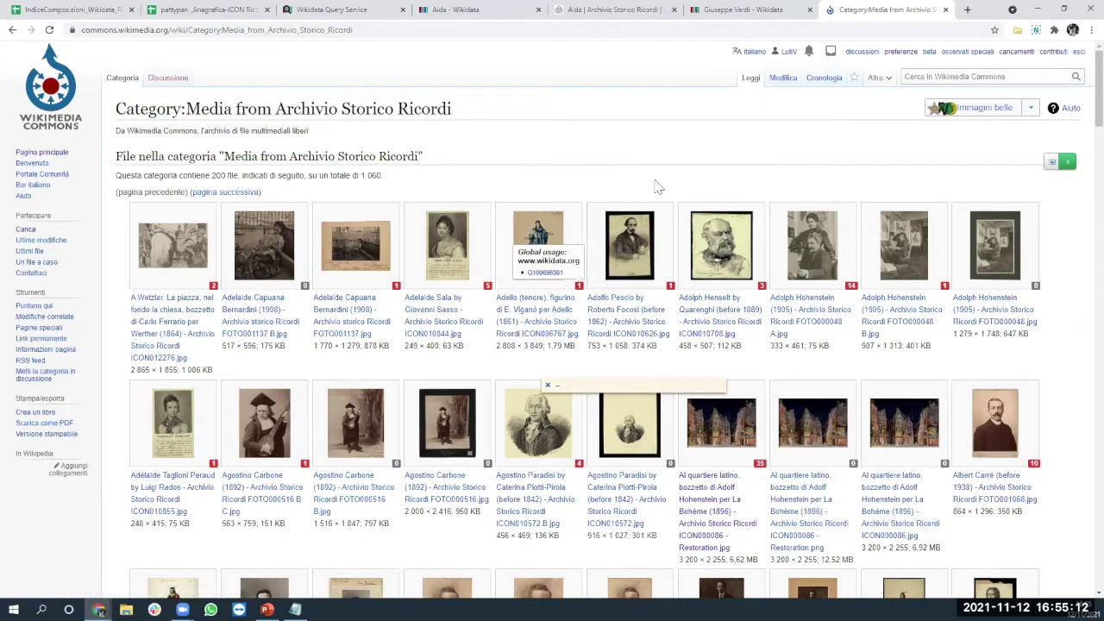
click(725, 485)
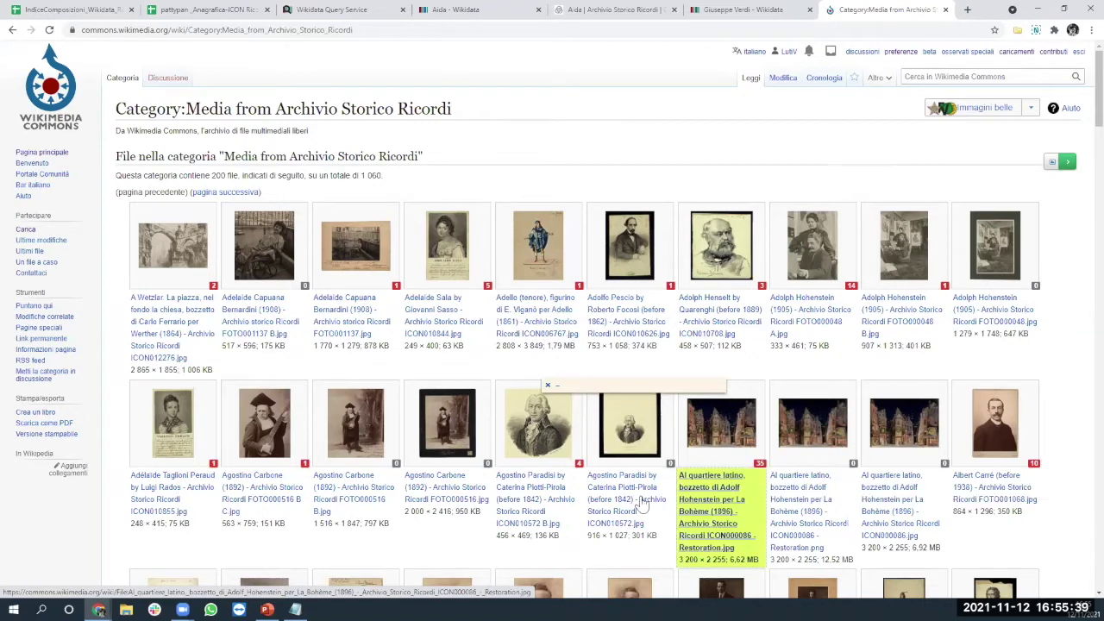
click(721, 441)
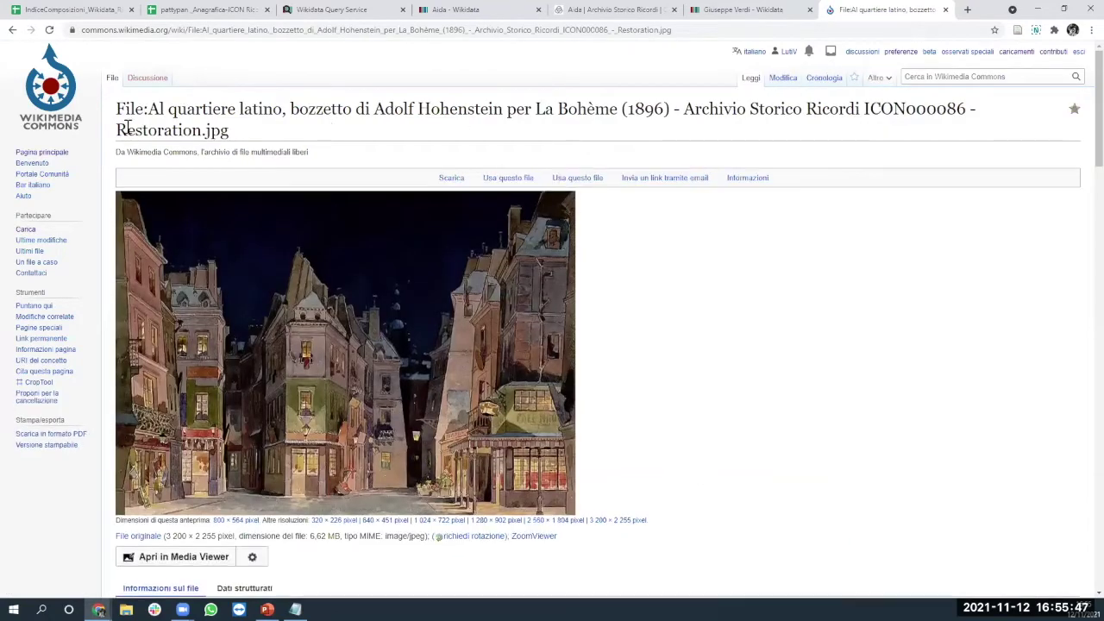
scroll(272, 384, down, 3)
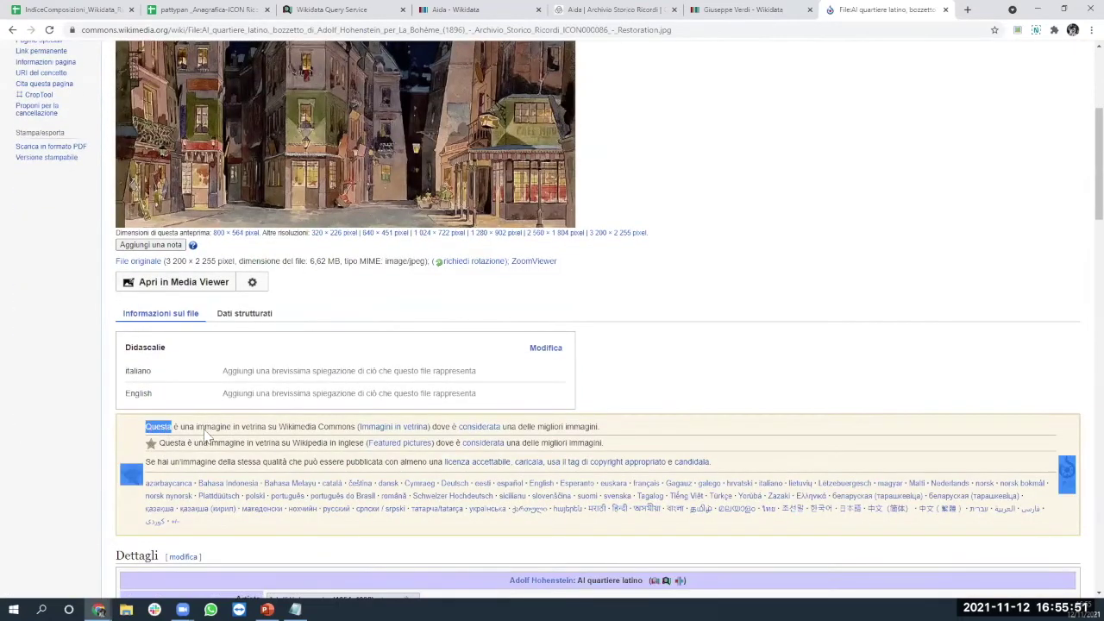